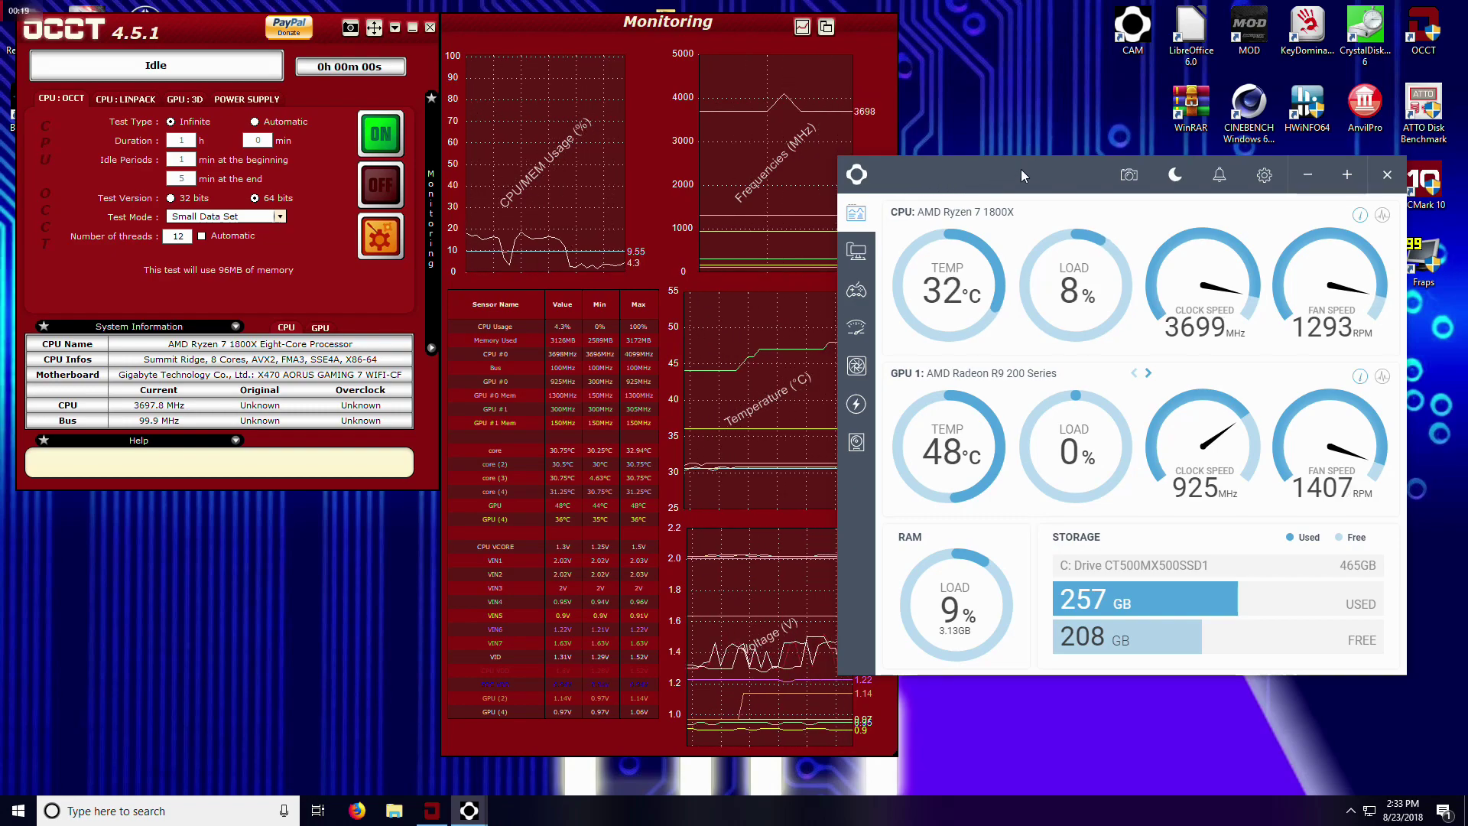
Move the NZXT CAM monitoring window slightly up and to the left.
{"action": "left_click_drag", "start_coordinate": [1021, 168], "coordinate": [1051, 160]}
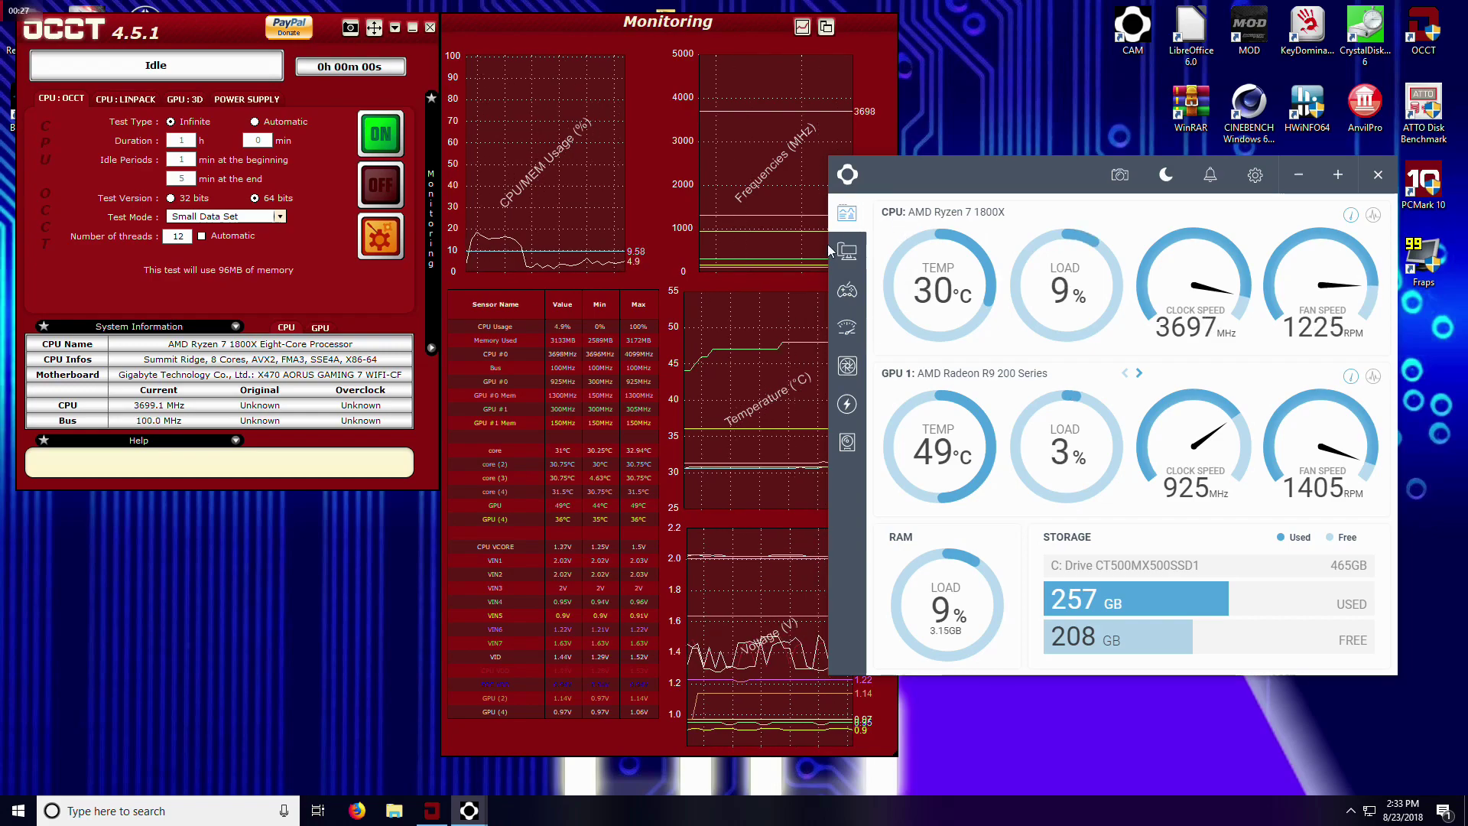
{"action": "left_click", "coordinate": [849, 405]}
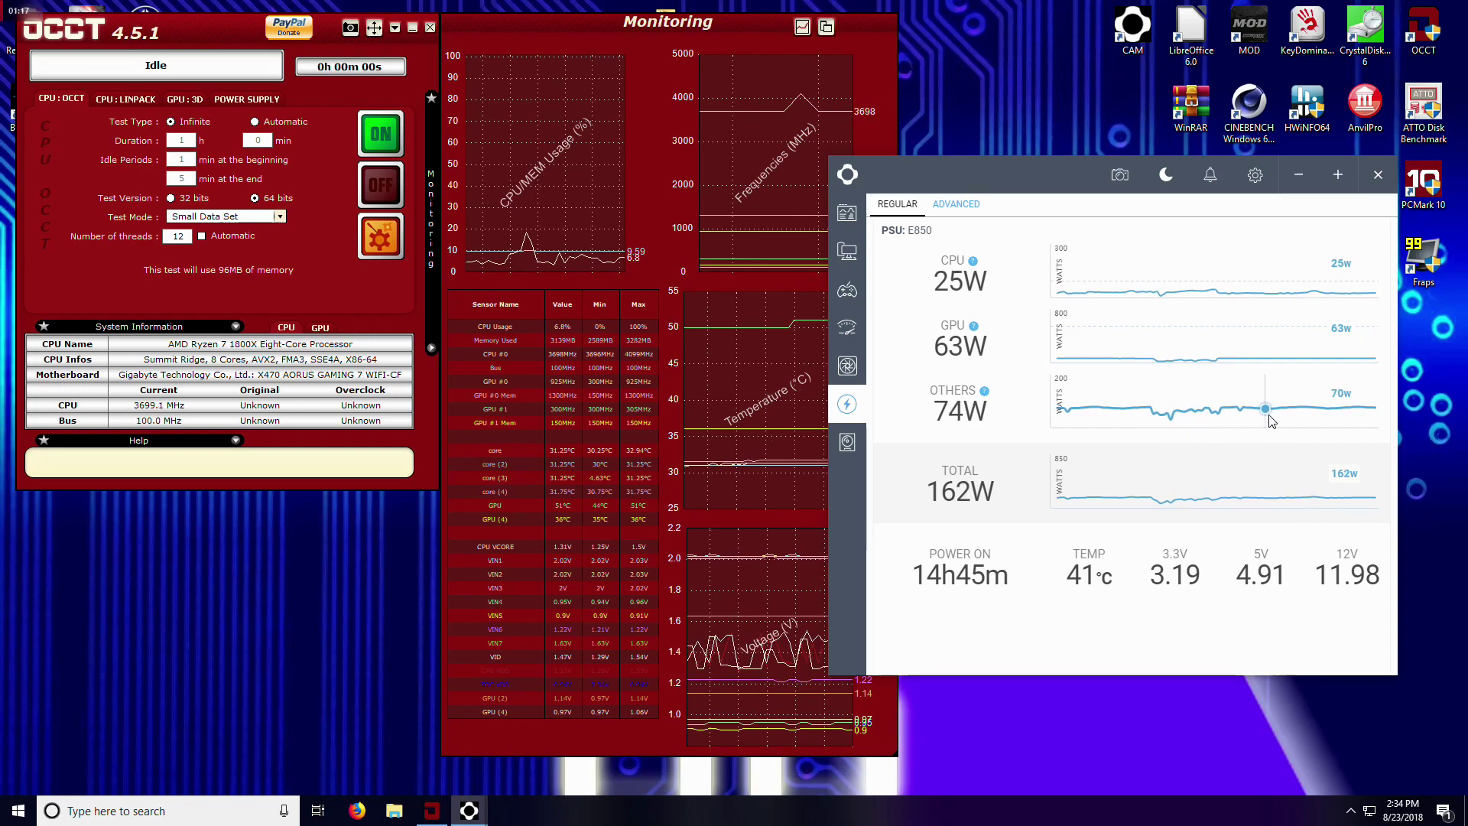
Run the OCCT CPU stress test for 27 seconds, watching E850 draw reach 254W, then stop it.
{"action": "left_click", "coordinate": [380, 134]}
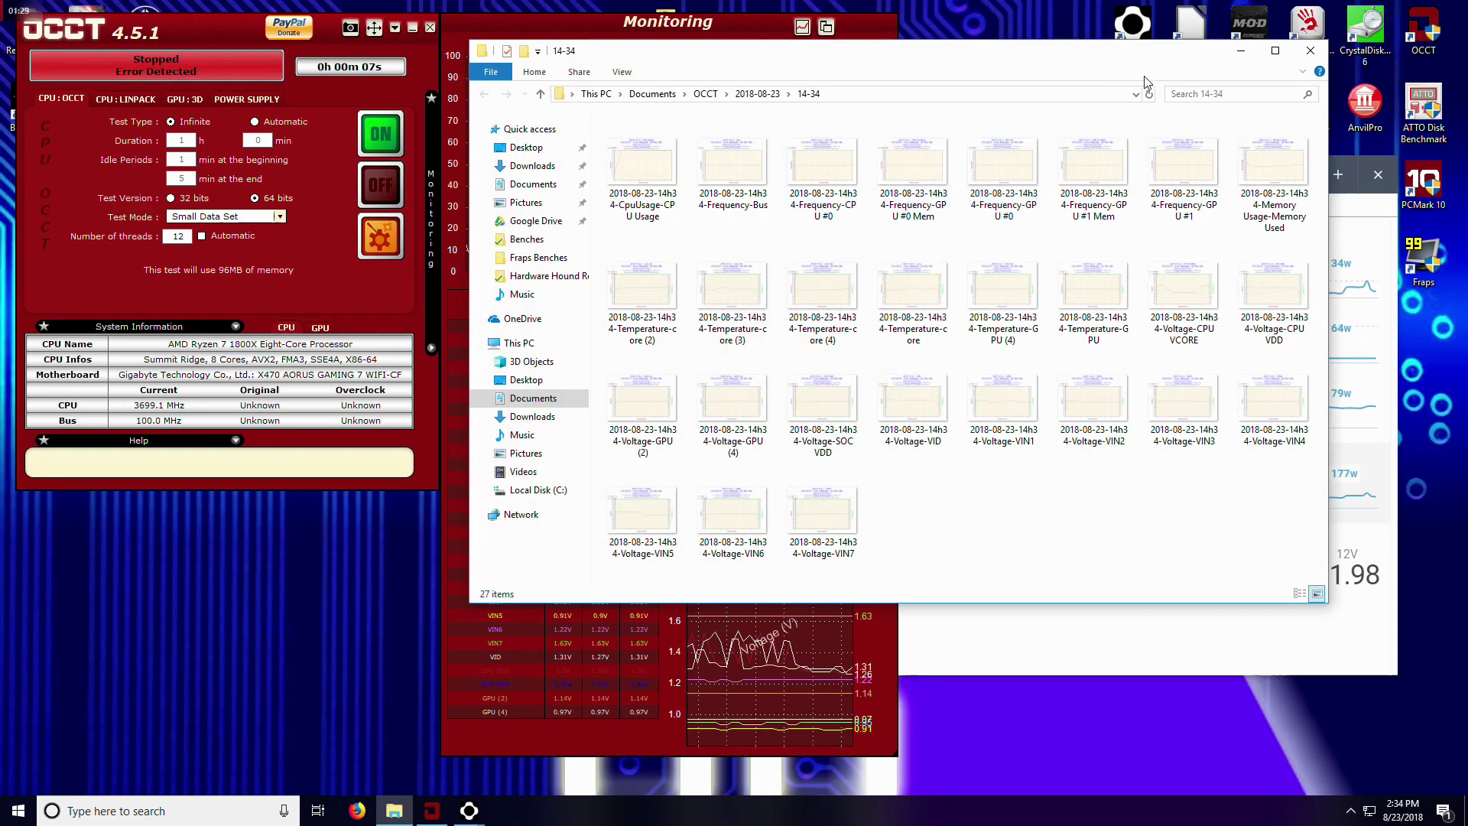
{"action": "left_click", "coordinate": [1311, 51]}
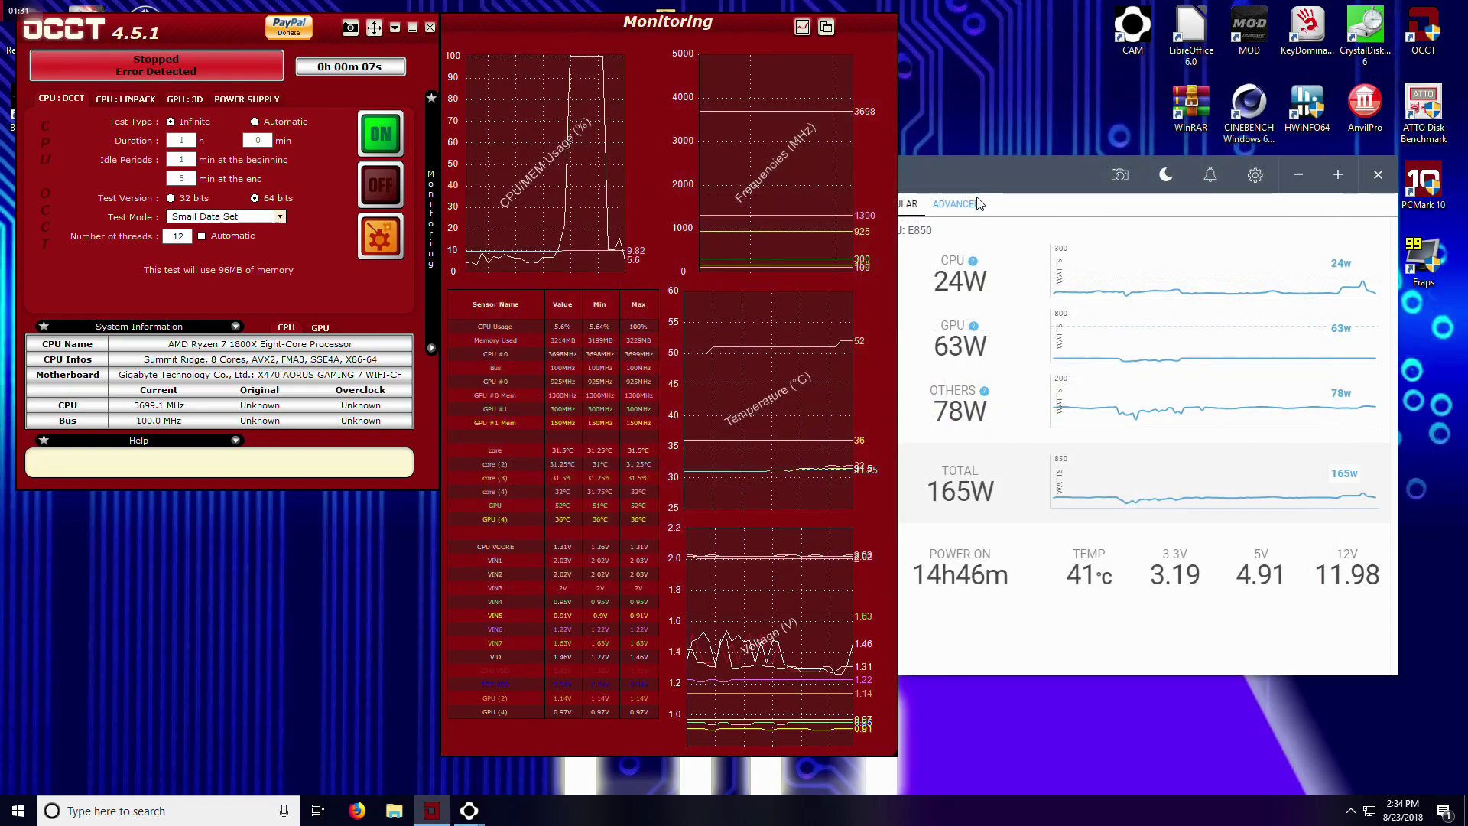
{"action": "left_click", "coordinate": [382, 144]}
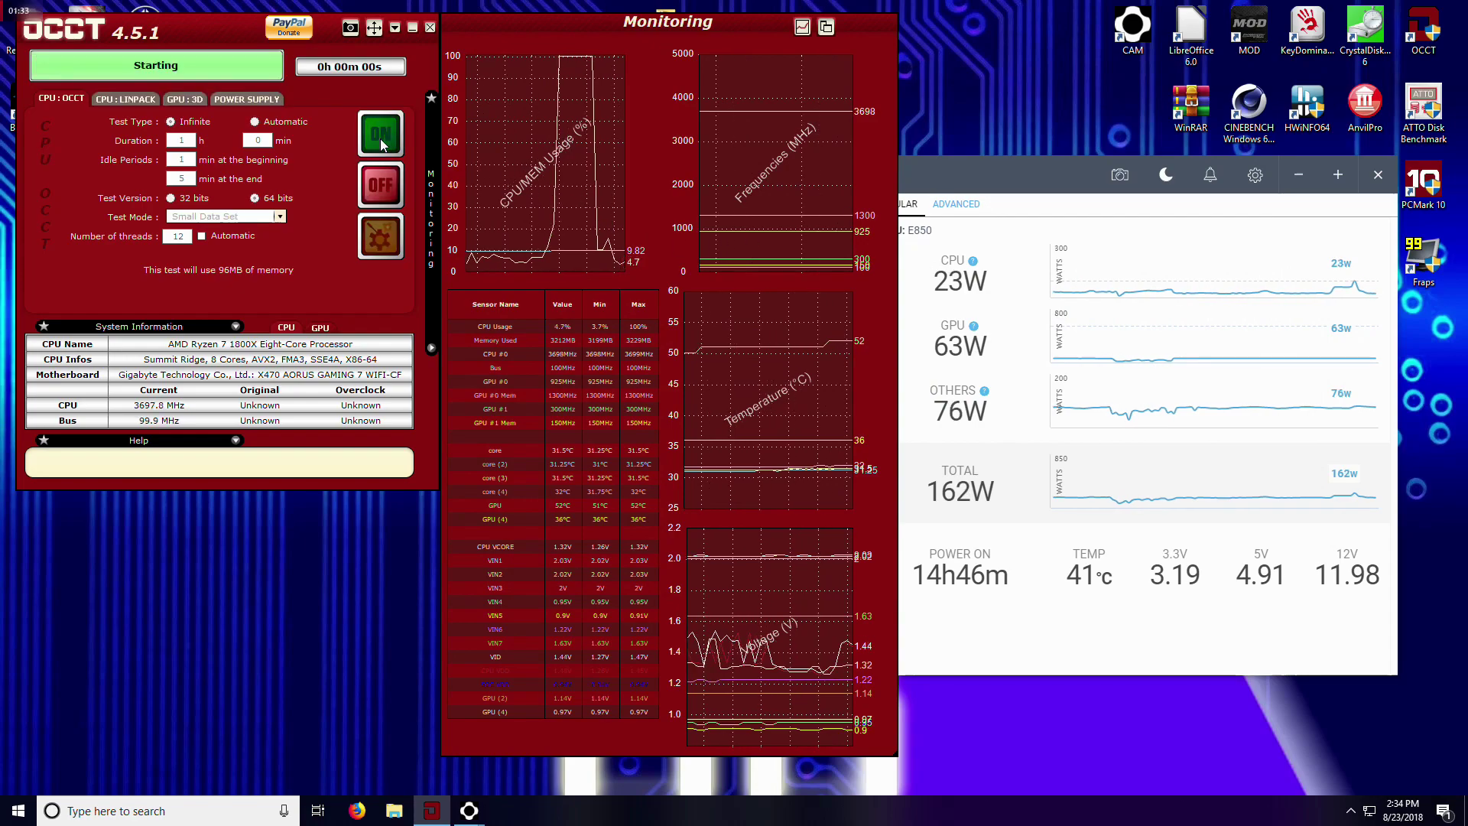
{"action": "left_click", "coordinate": [1026, 168]}
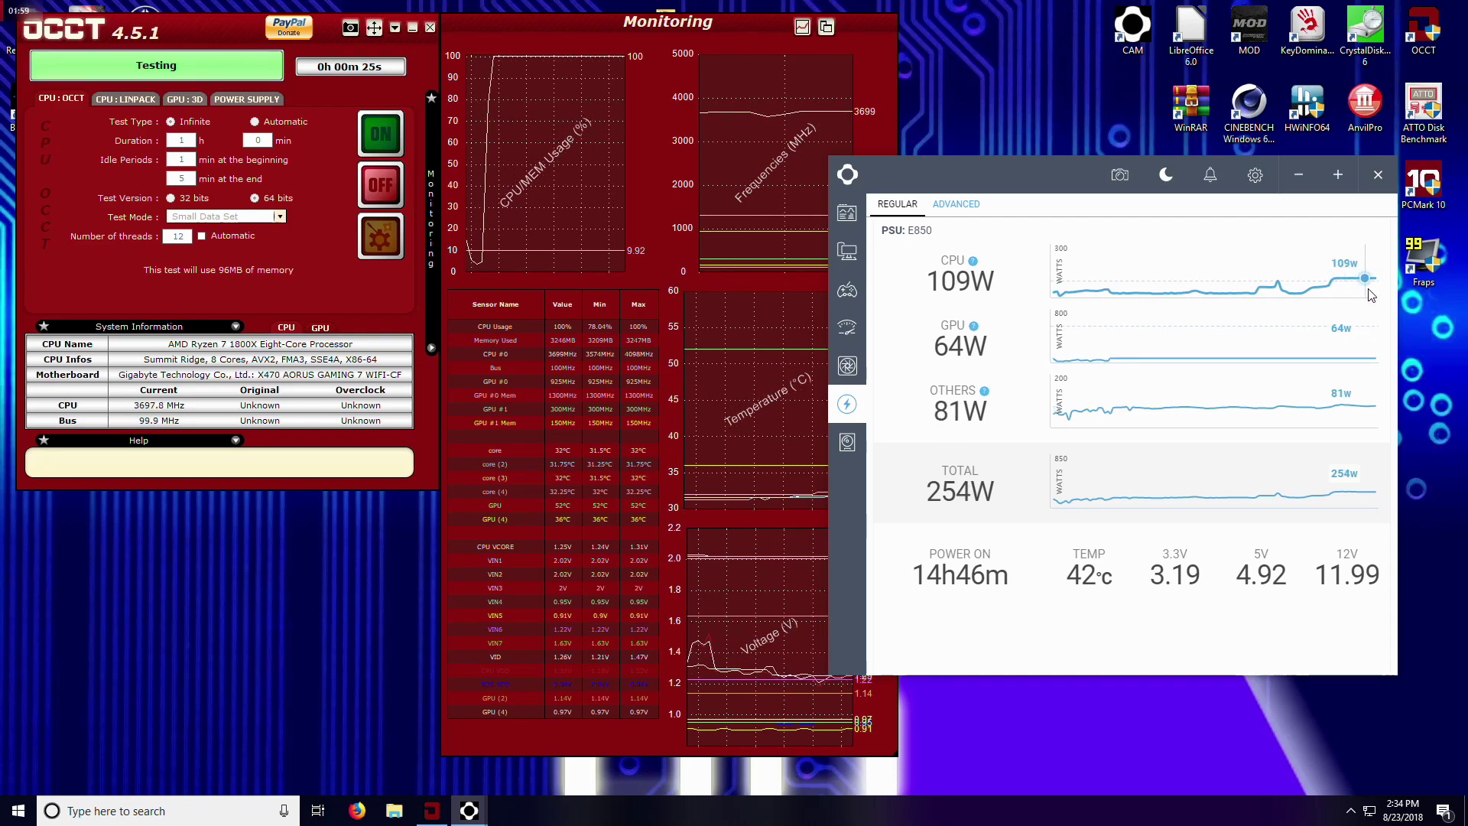
{"action": "left_click", "coordinate": [382, 188]}
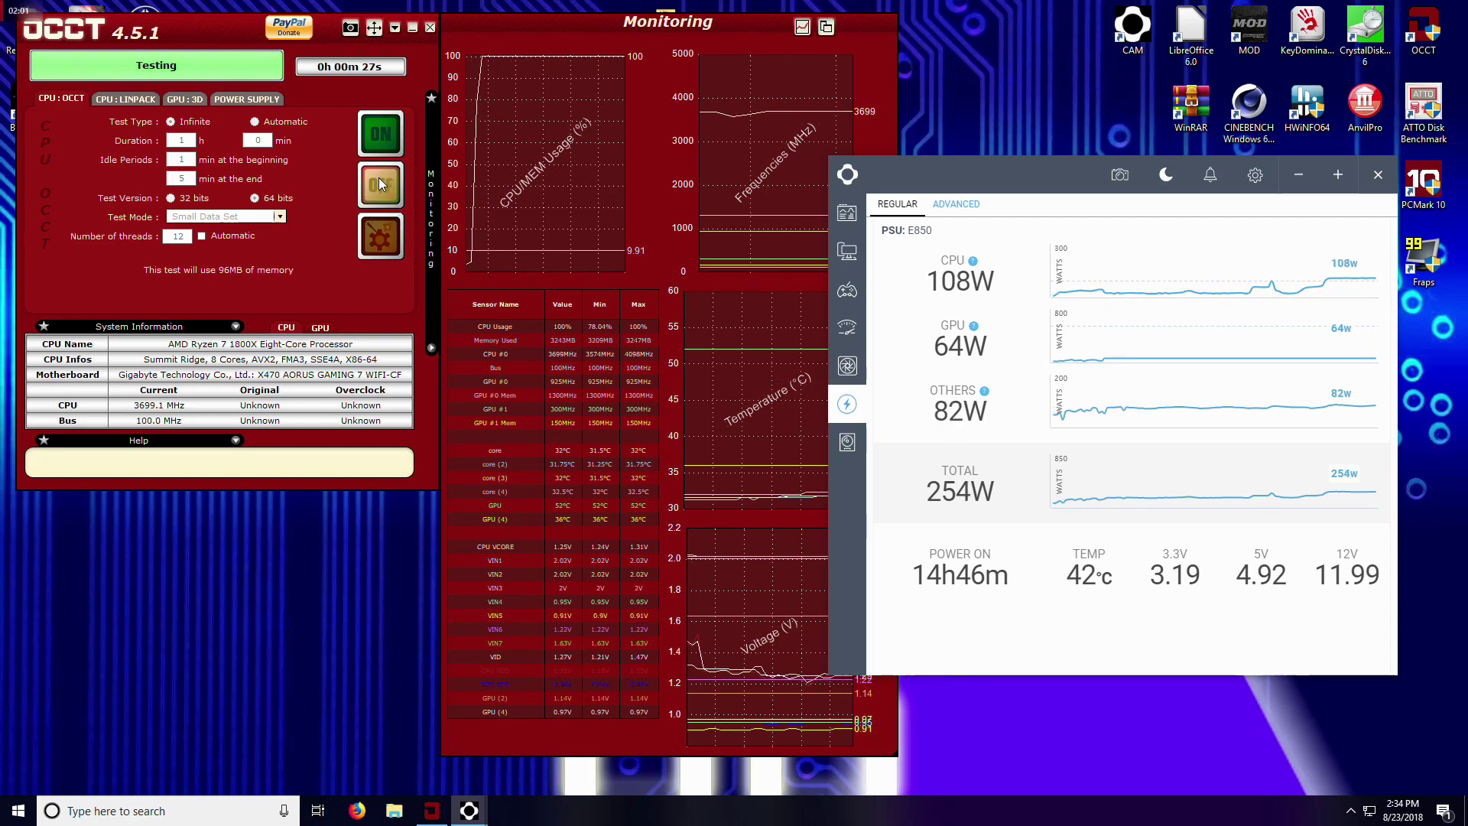
{"action": "left_click", "coordinate": [994, 173]}
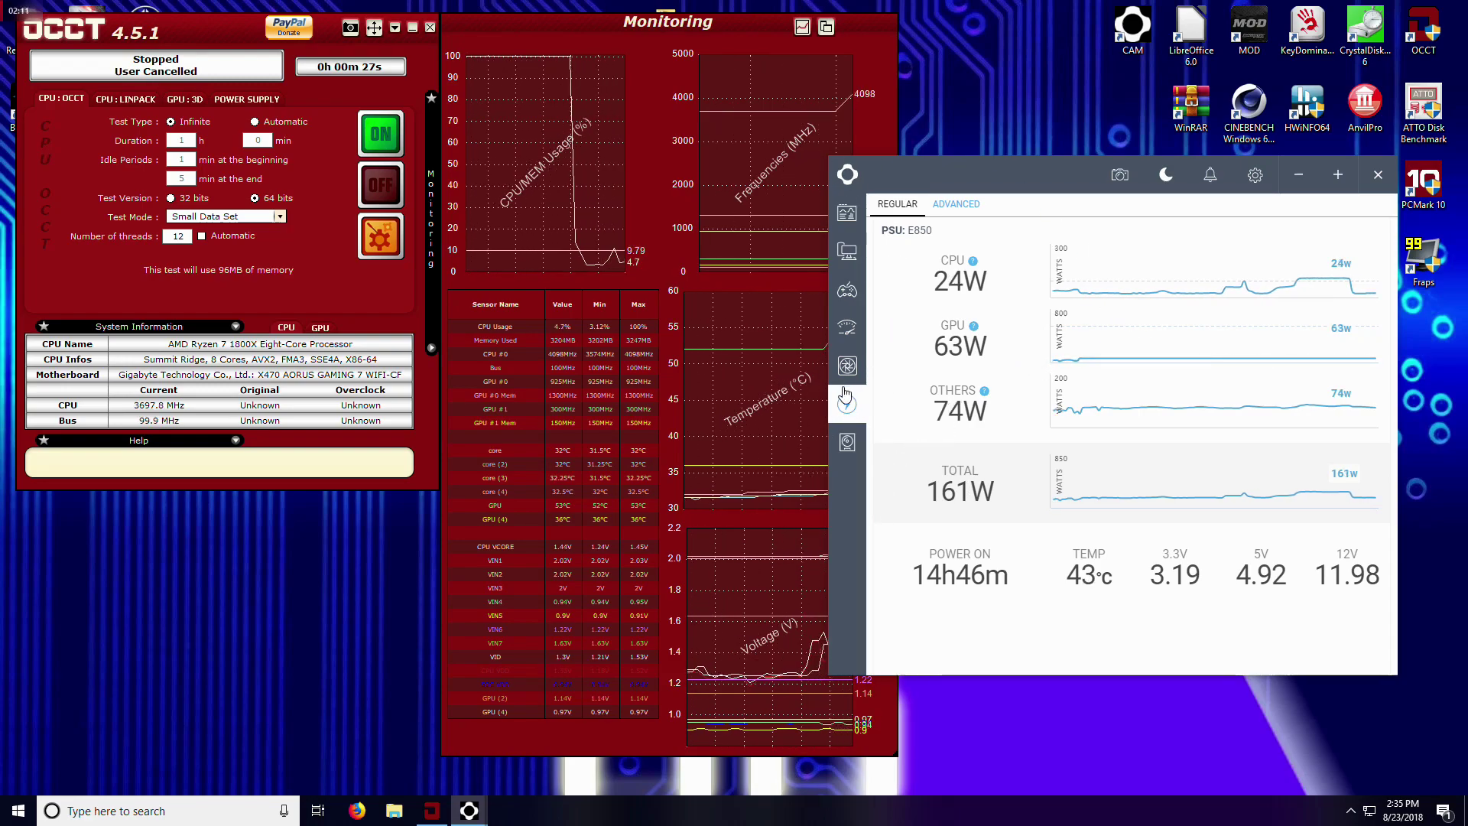
Show the E850 ADVANCED view with rail voltages 3.19V, 4.92V, 11.98V and Multi-rail OCP settings.
{"action": "left_click", "coordinate": [939, 207]}
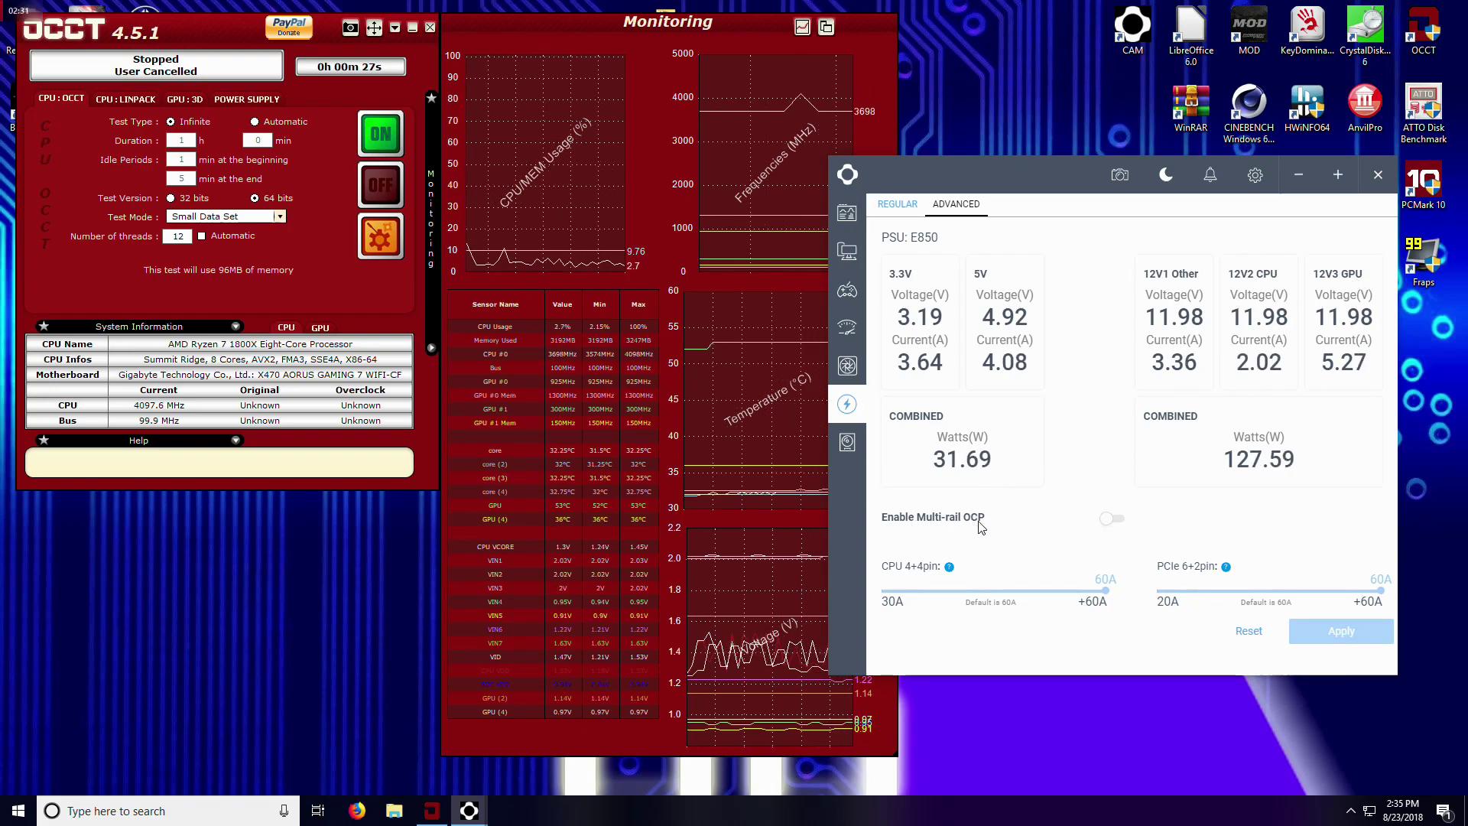
{"action": "left_click", "coordinate": [1109, 523]}
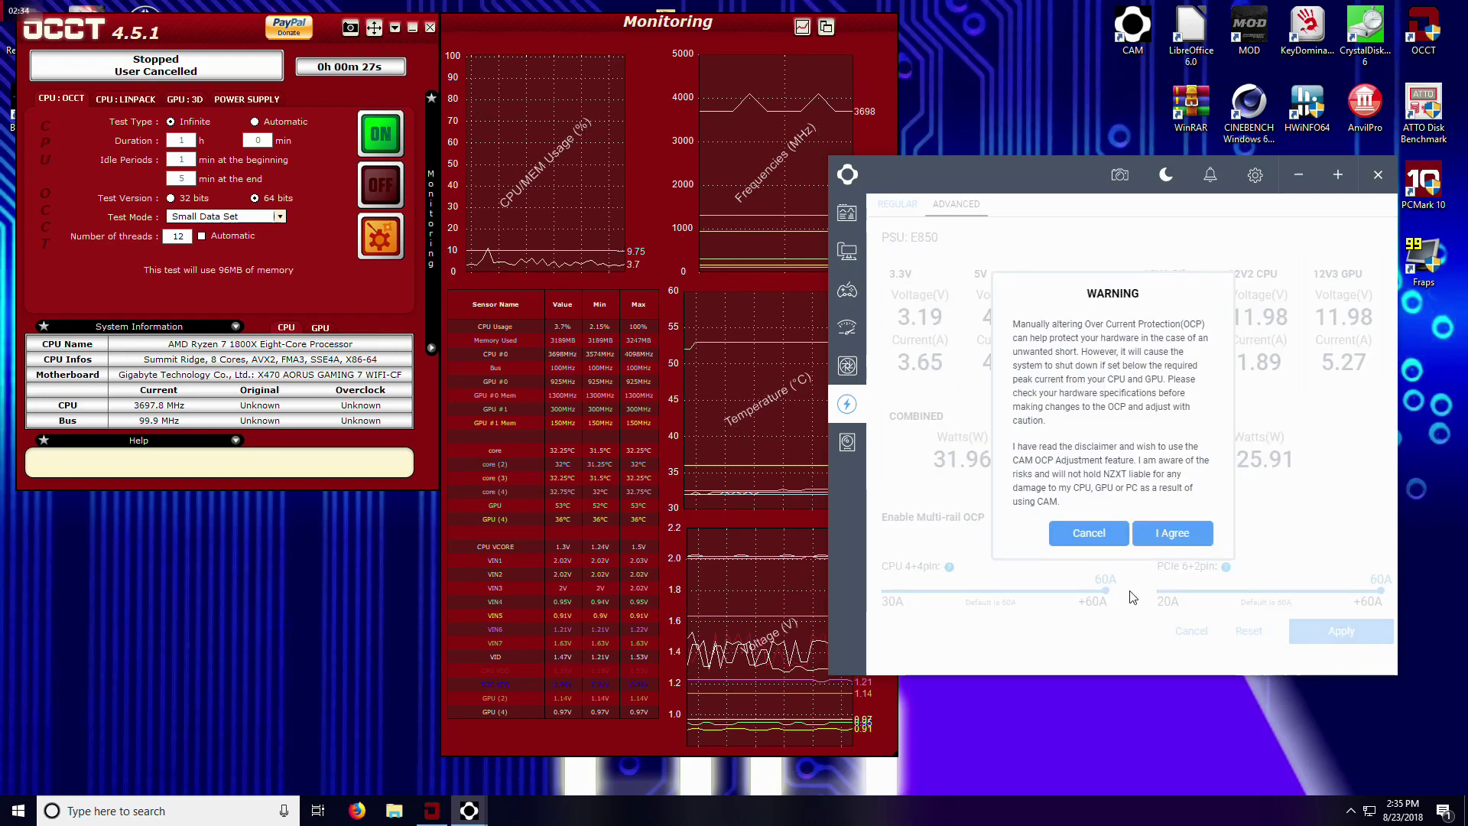
{"action": "left_click", "coordinate": [1167, 541]}
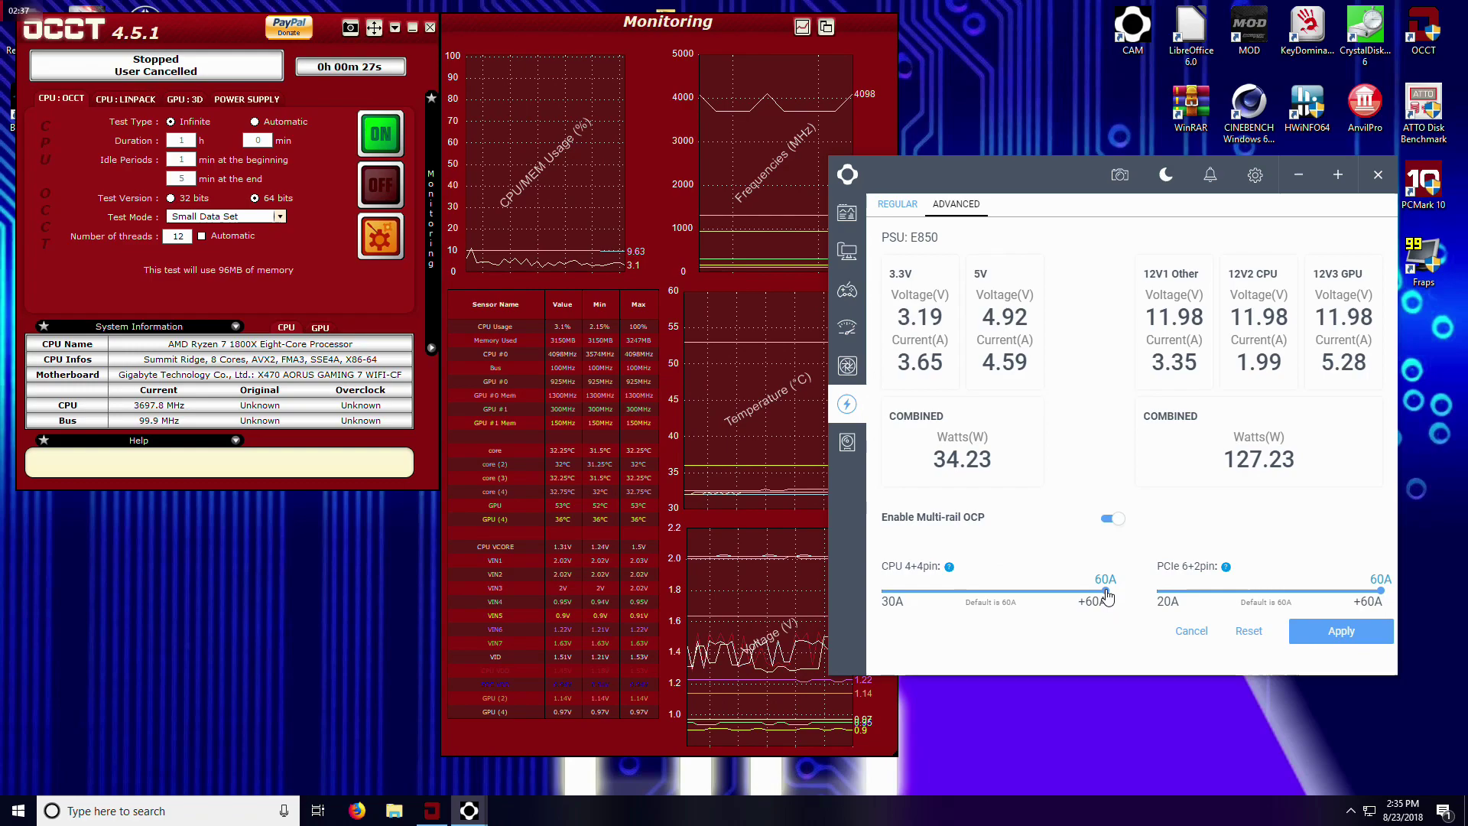
{"action": "mouse_move", "coordinate": [1106, 595]}
{"action": "left_mouse_down"}
{"action": "mouse_move", "coordinate": [1024, 596]}
{"action": "mouse_move", "coordinate": [1111, 585]}
{"action": "left_mouse_up"}
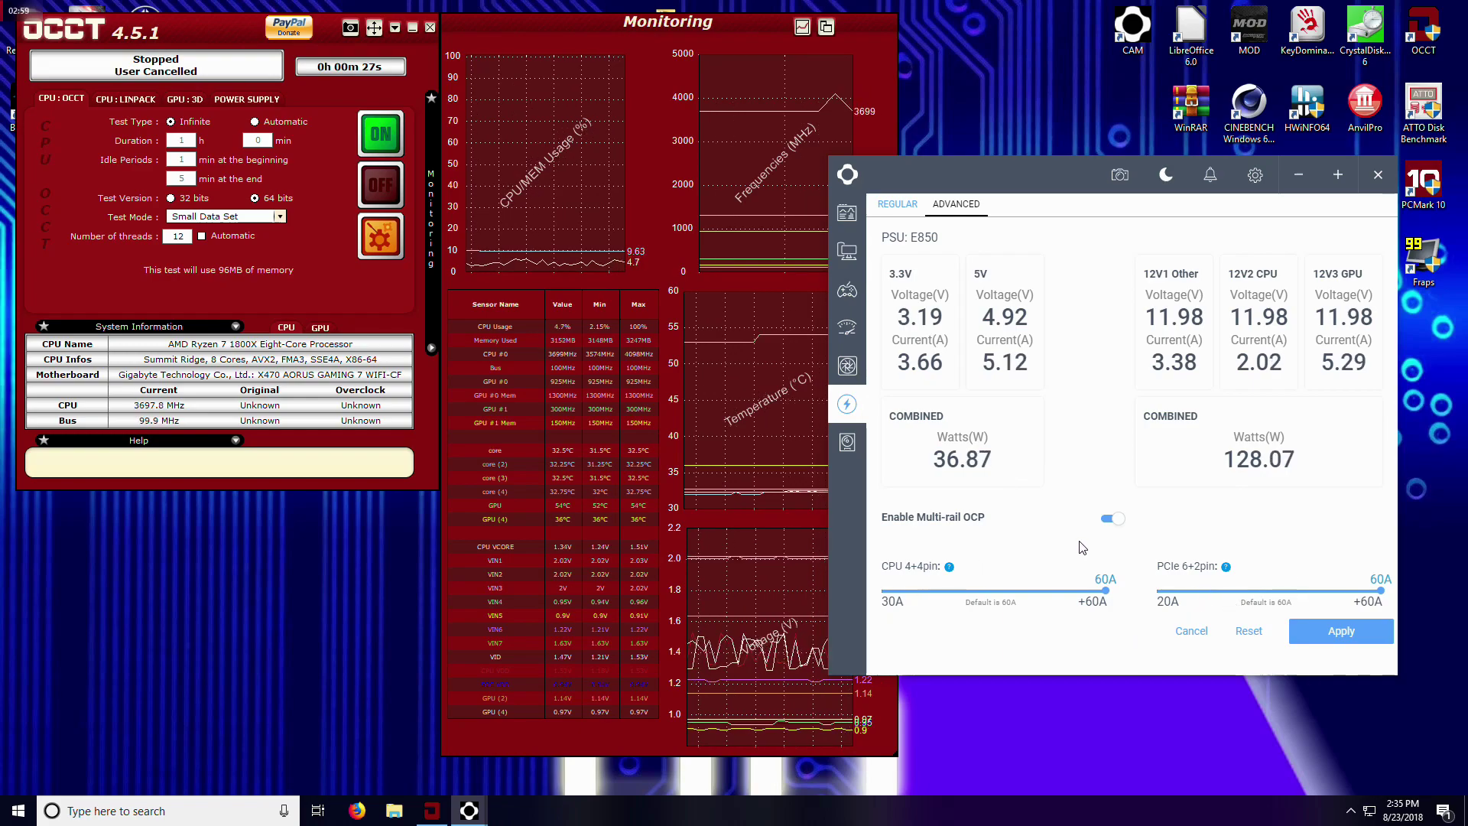
{"action": "left_click", "coordinate": [1357, 626]}
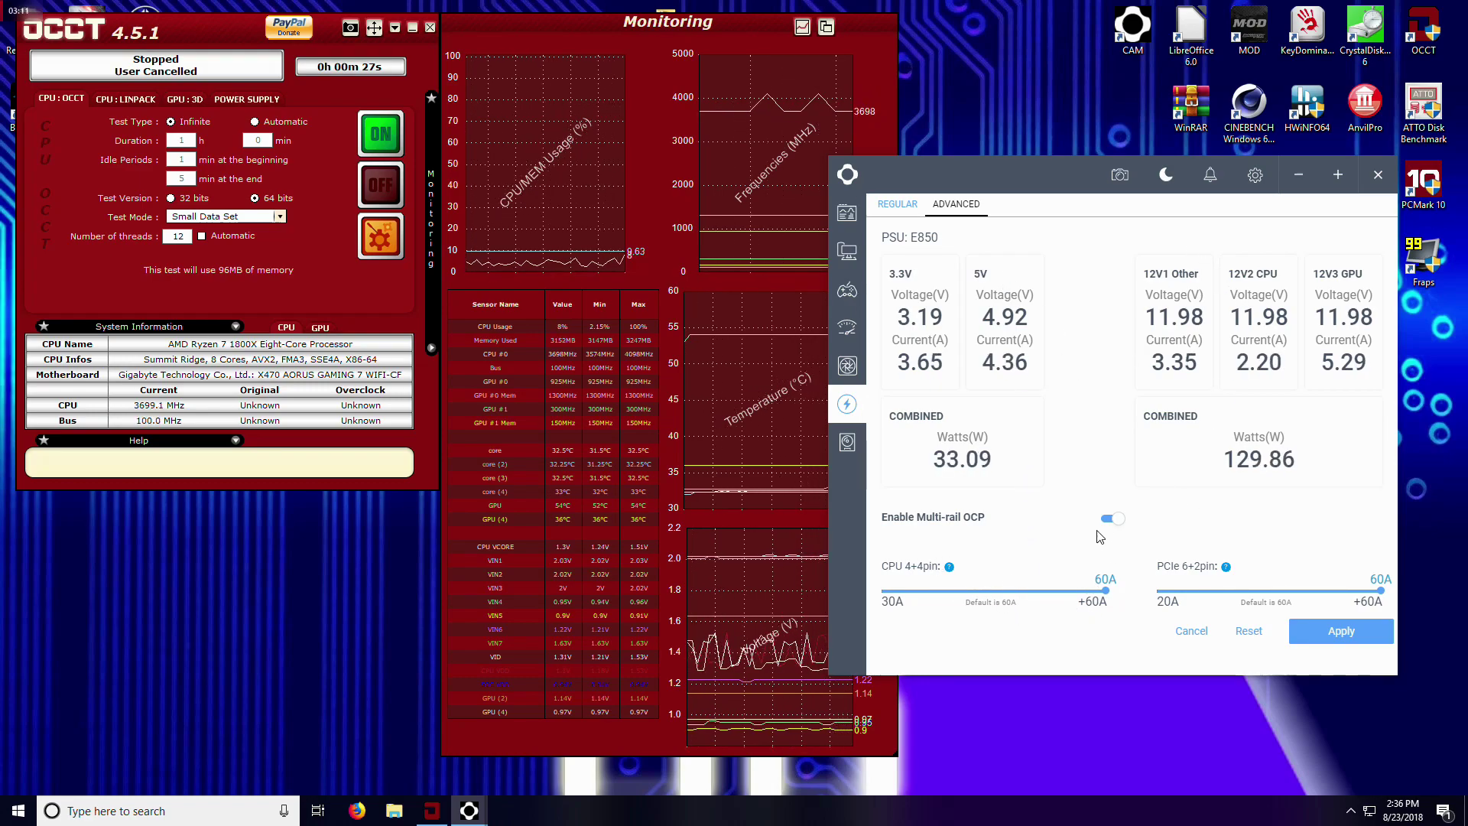
{"action": "left_click", "coordinate": [1114, 518]}
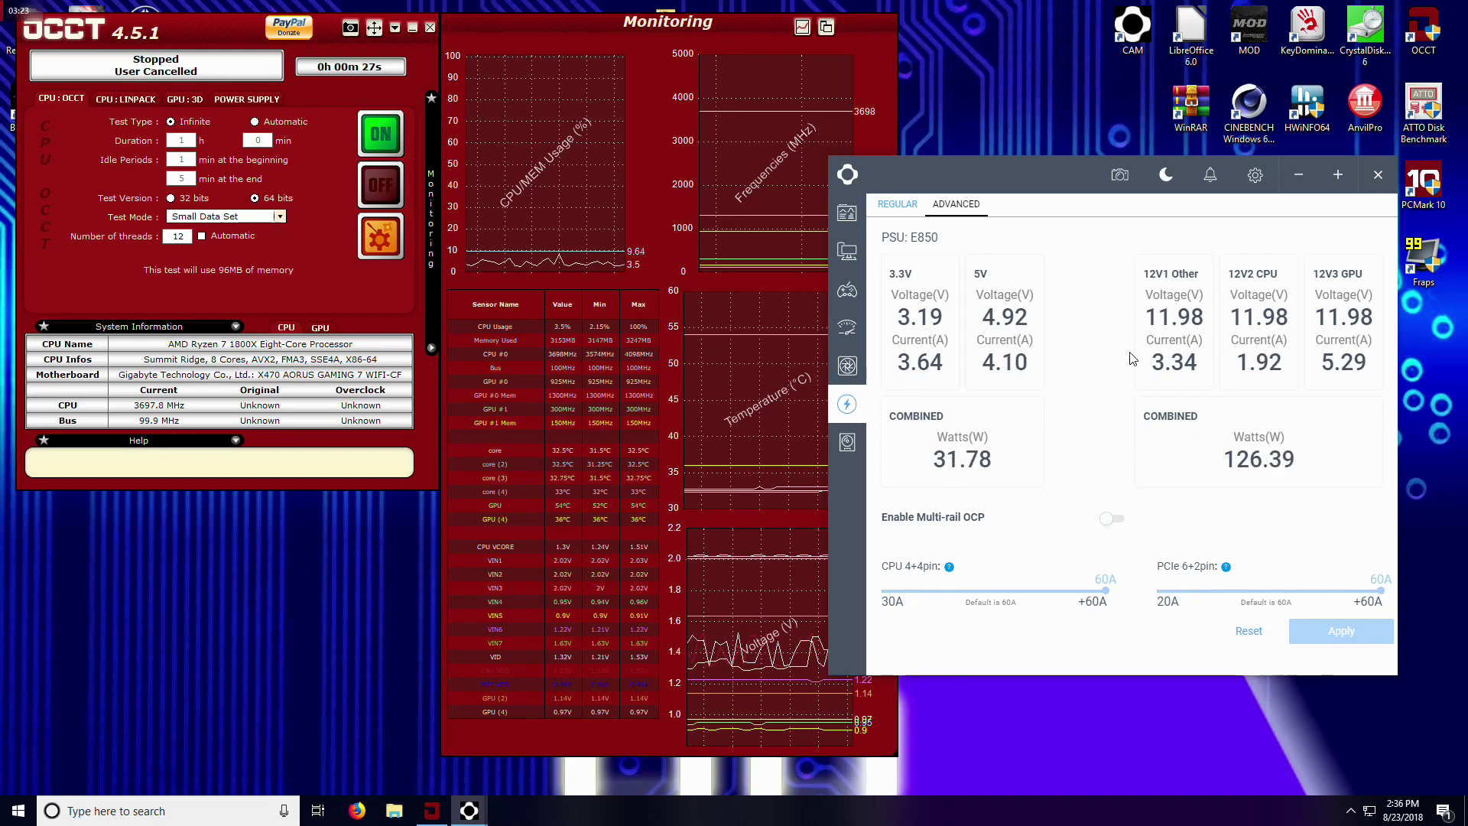
On the E850 fan page, select Fan 1 and try the Performance and Fixed profiles.
{"action": "left_click", "coordinate": [845, 366]}
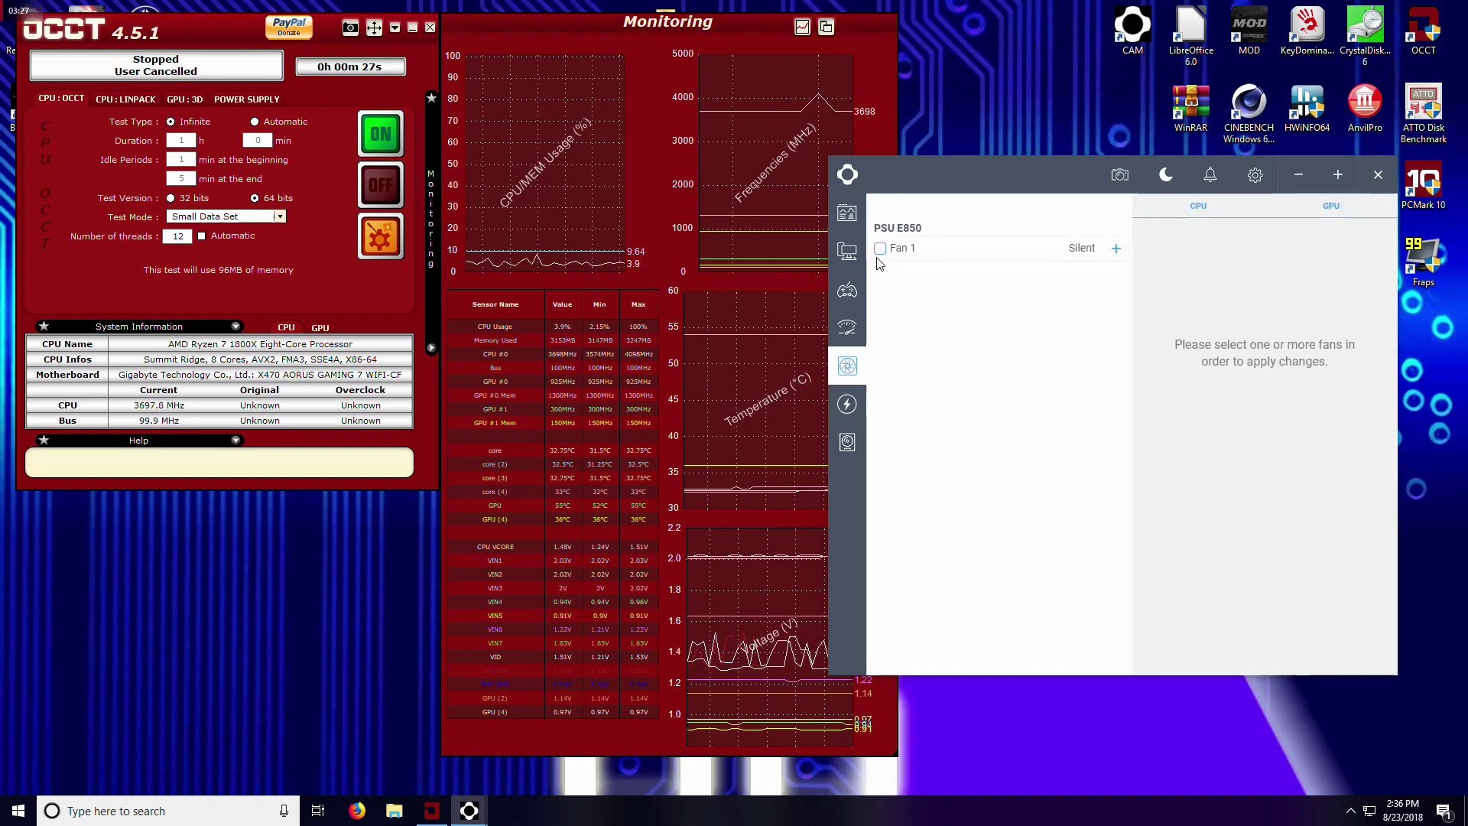
{"action": "left_click", "coordinate": [879, 249]}
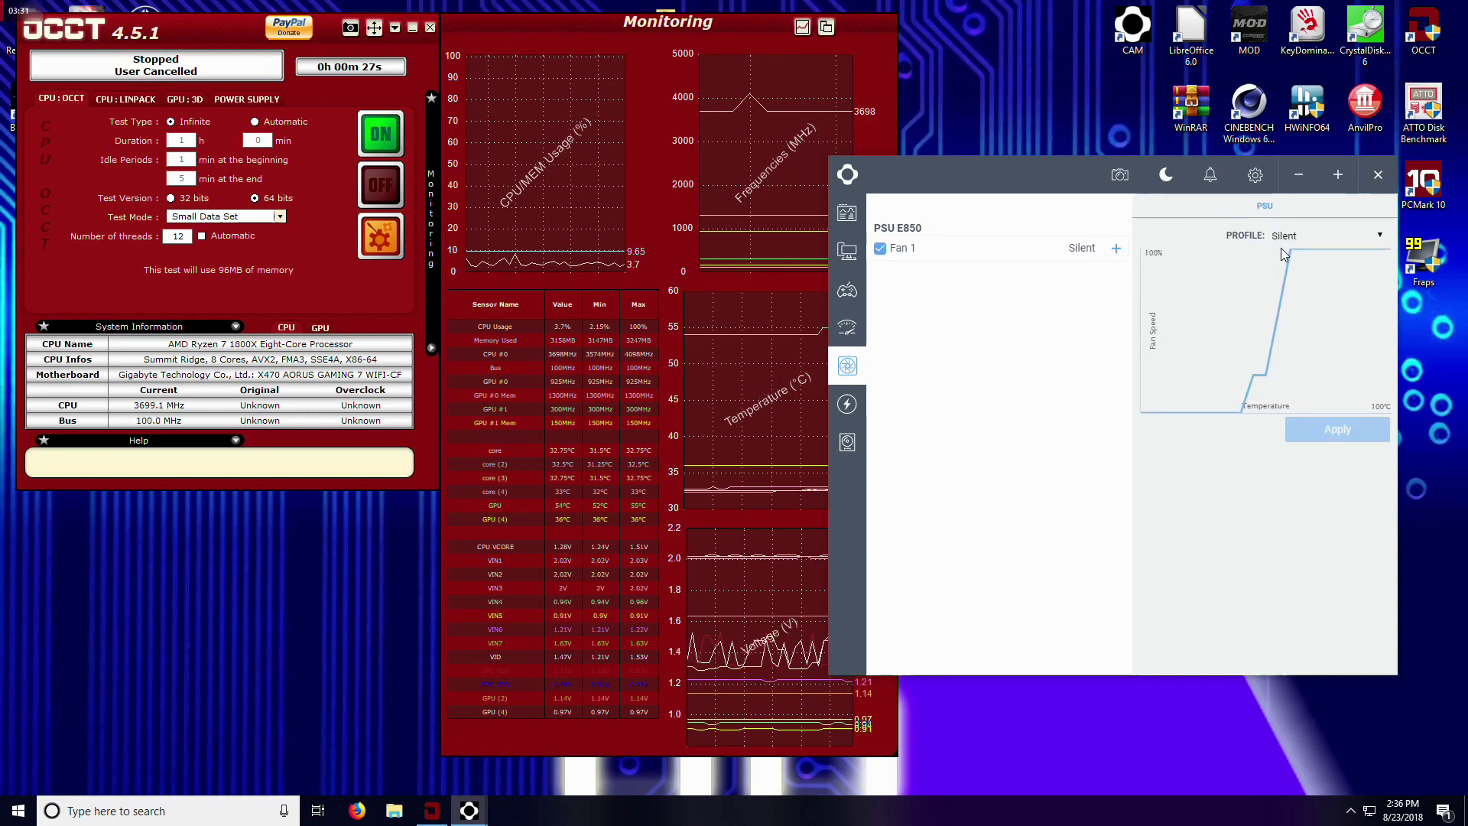
{"action": "mouse_move", "coordinate": [1312, 256]}
{"action": "left_click", "coordinate": [1370, 238]}
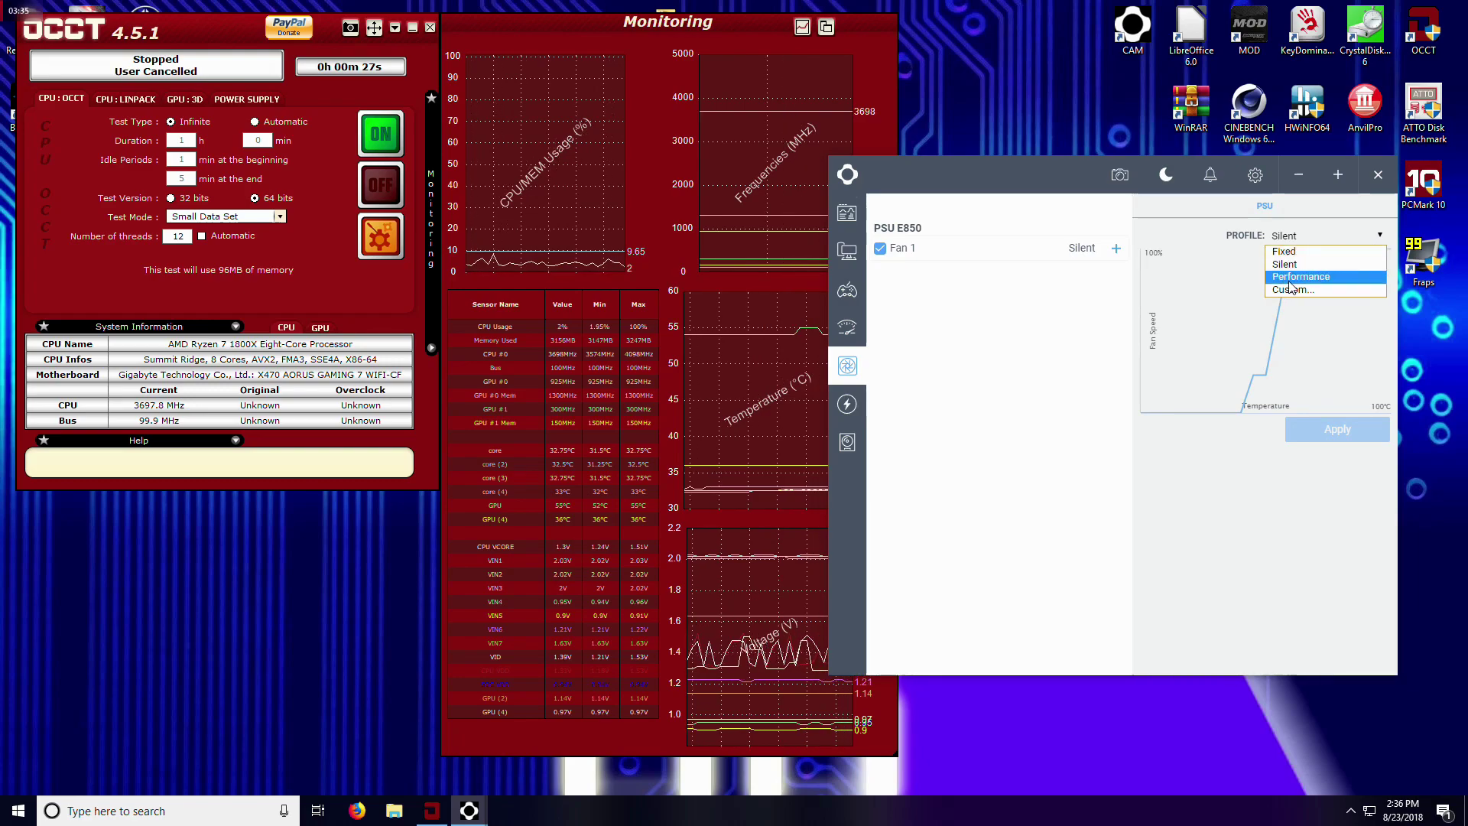
{"action": "left_click", "coordinate": [1299, 276]}
{"action": "left_click", "coordinate": [1371, 246]}
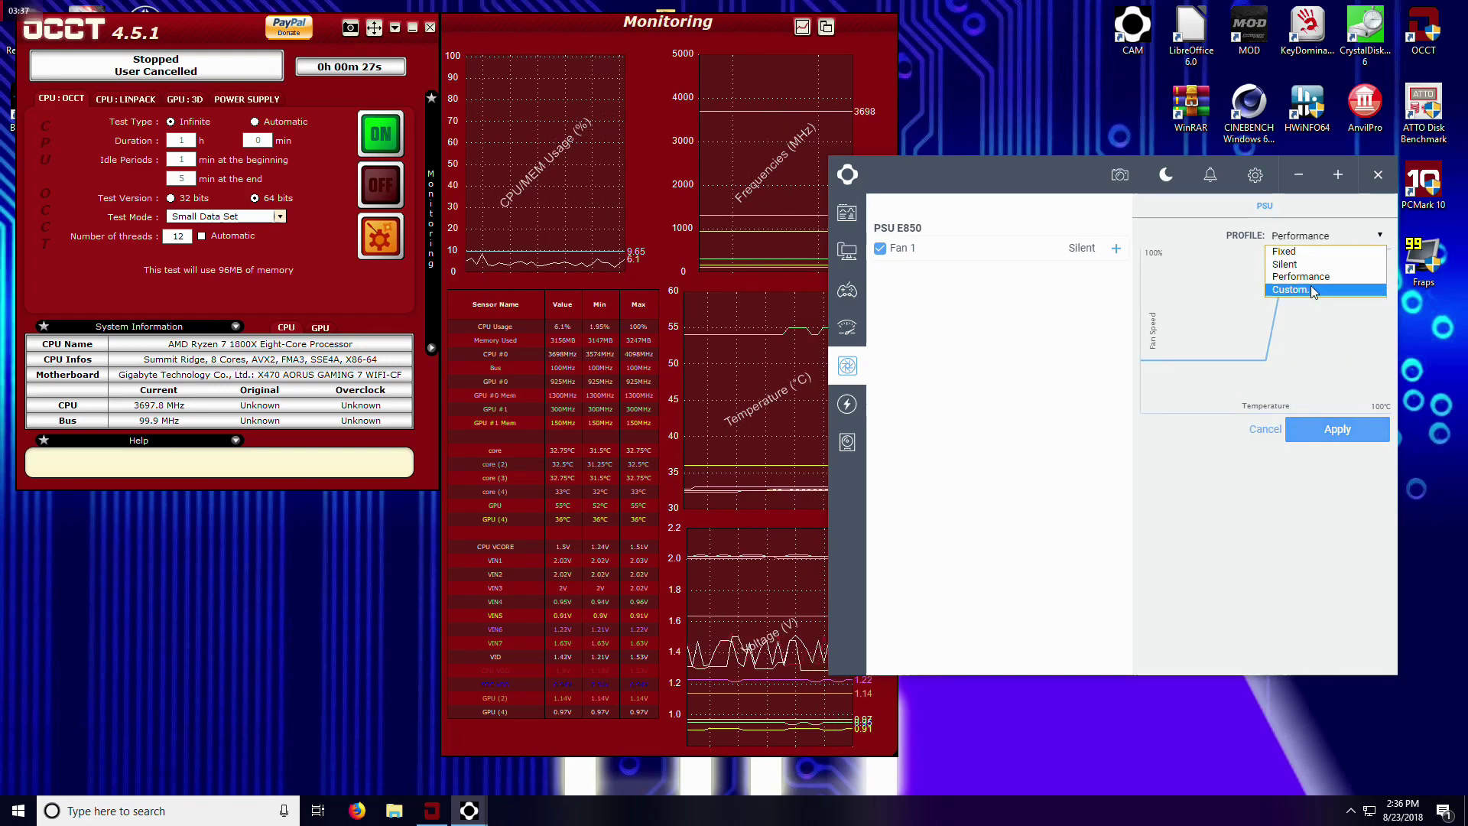
{"action": "left_click", "coordinate": [1299, 250]}
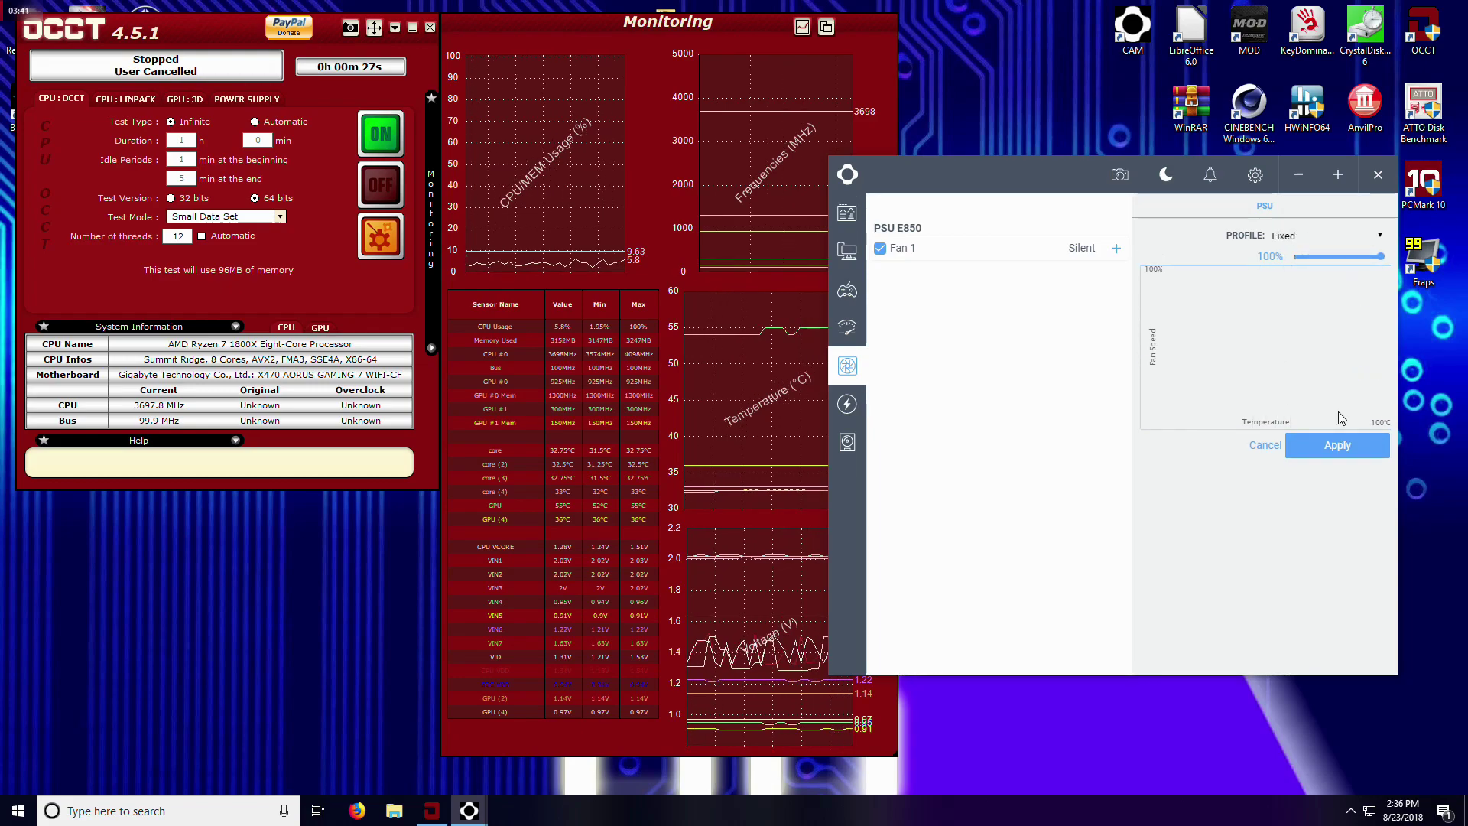
Try the Custom profile, then set Fan 1 to the Silent fan curve.
{"action": "left_click", "coordinate": [1379, 238]}
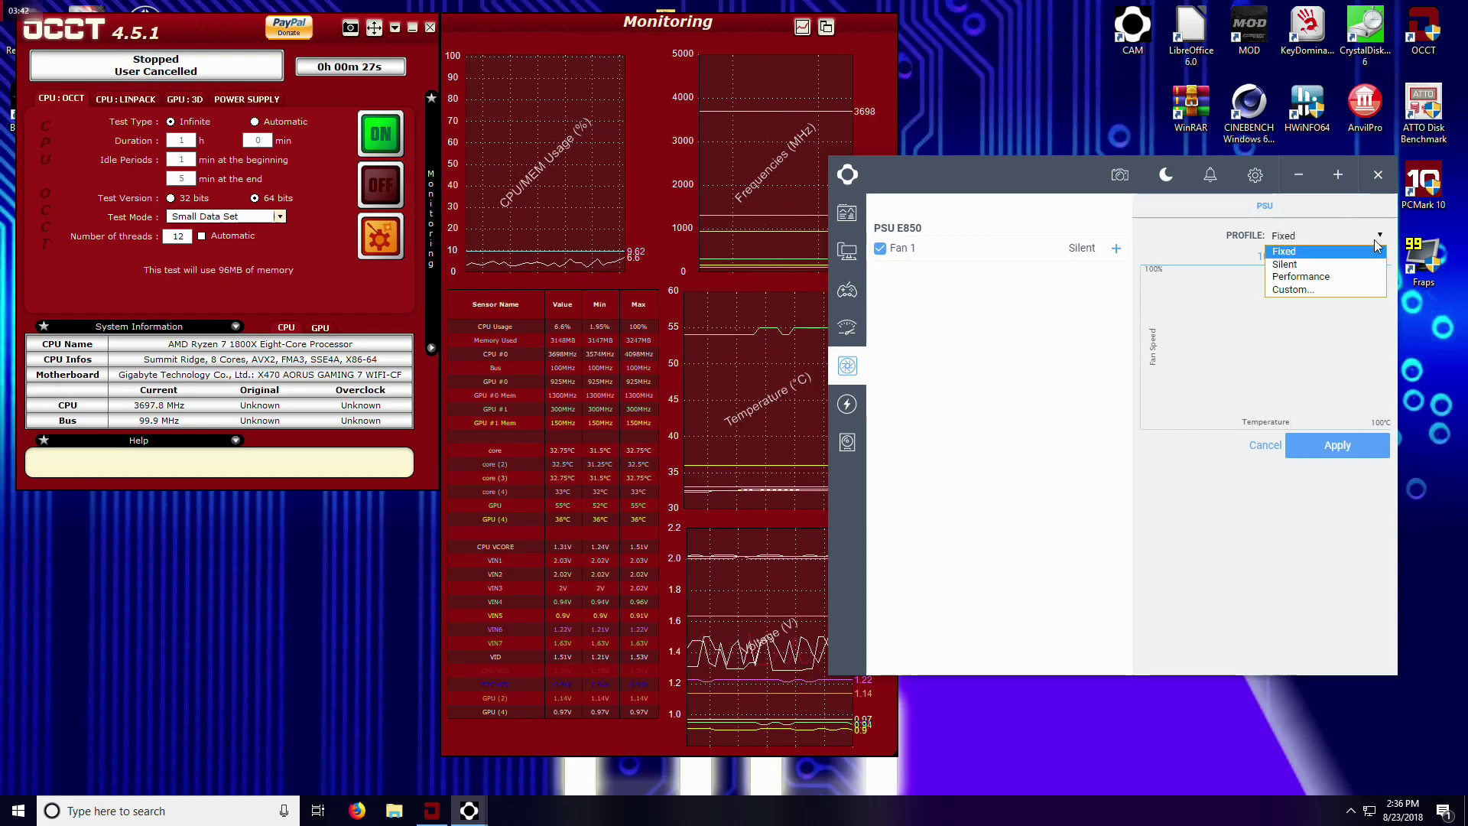
{"action": "left_click", "coordinate": [1293, 289]}
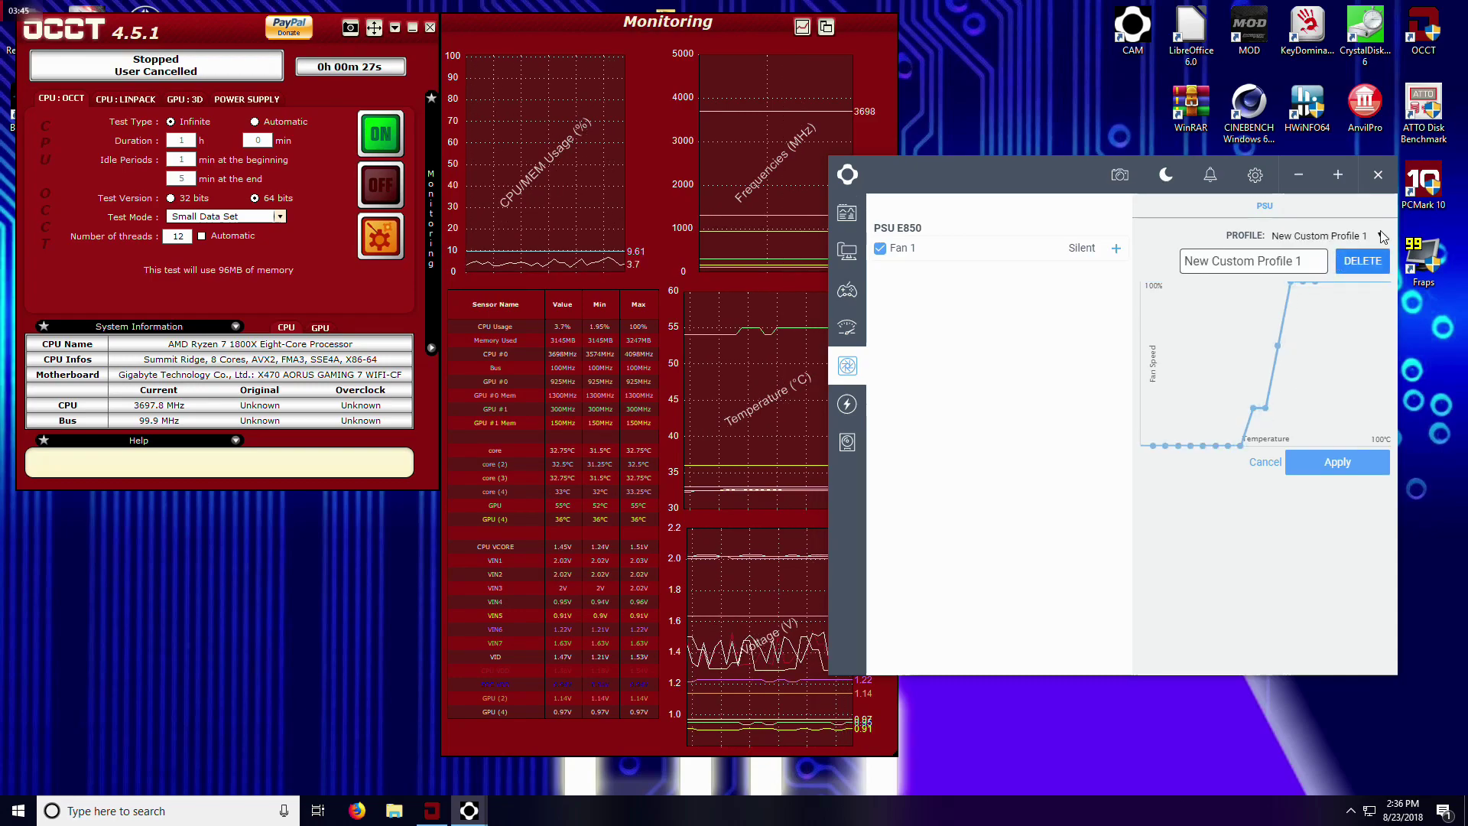
{"action": "left_click", "coordinate": [1377, 237]}
{"action": "left_click", "coordinate": [1312, 269]}
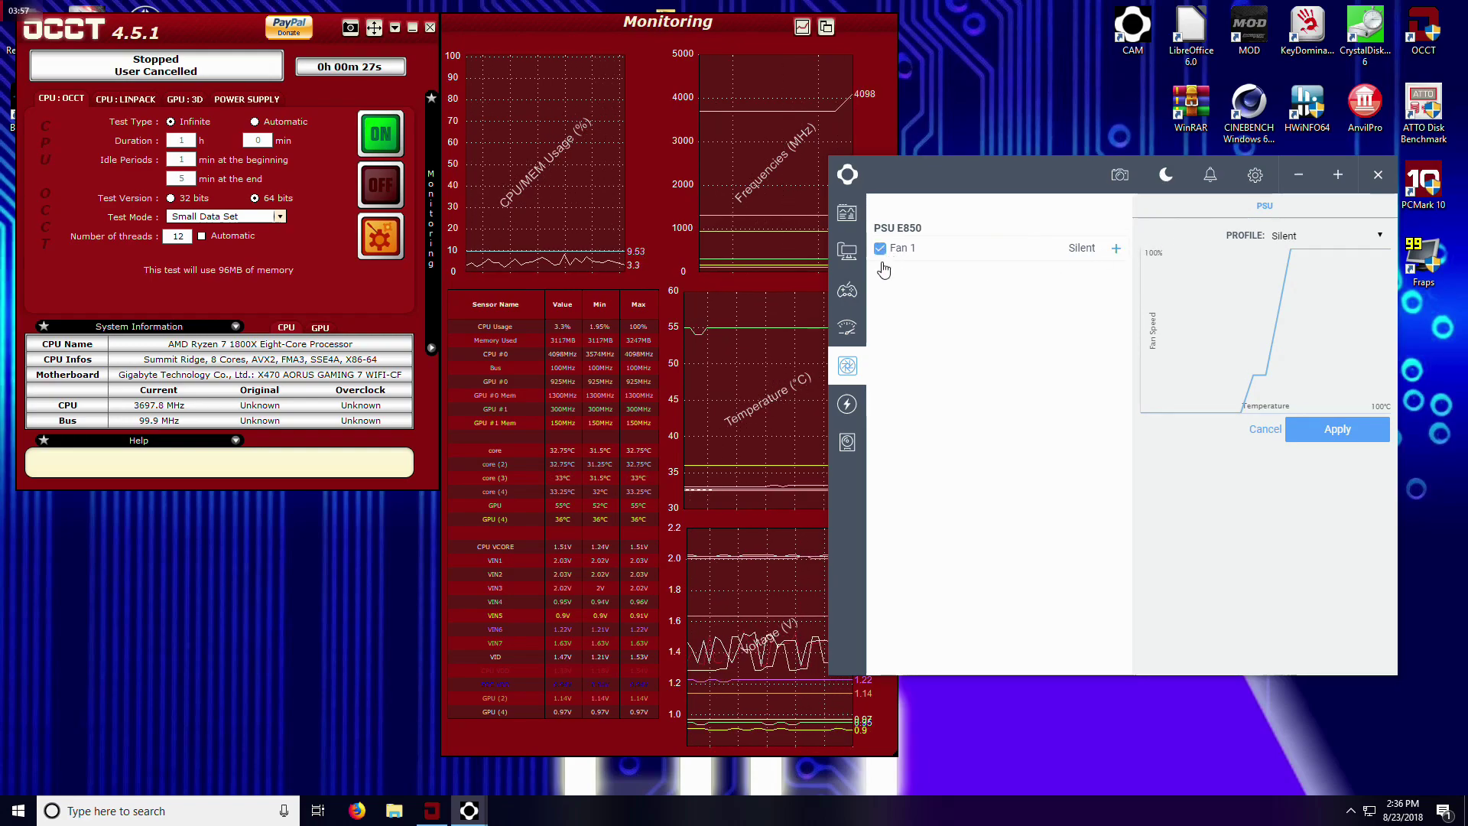
Return to the E850 REGULAR power graphs and move the CAM window to the screen's left side.
{"action": "left_click", "coordinate": [846, 405]}
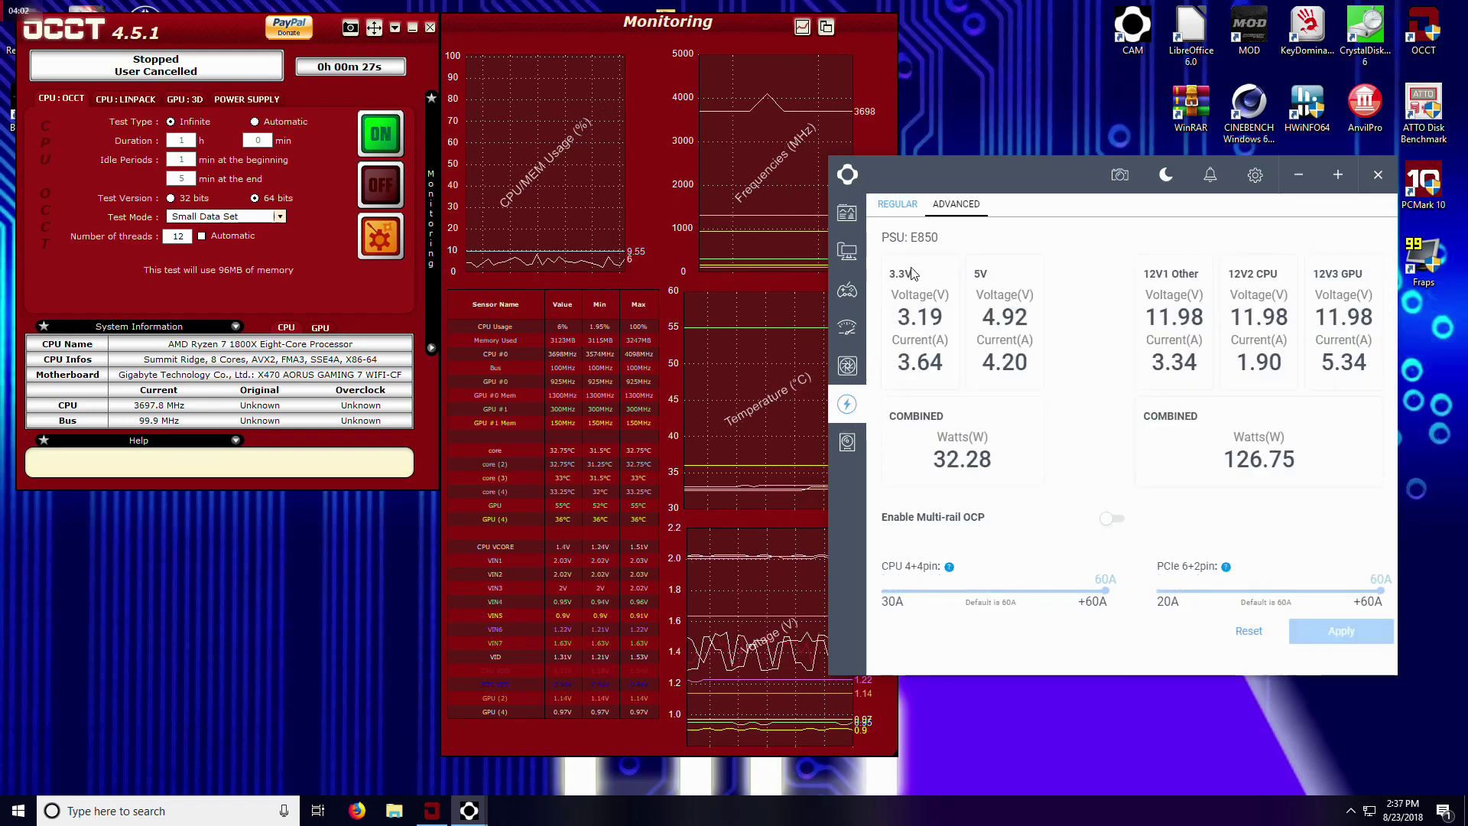
{"action": "left_click", "coordinate": [896, 205]}
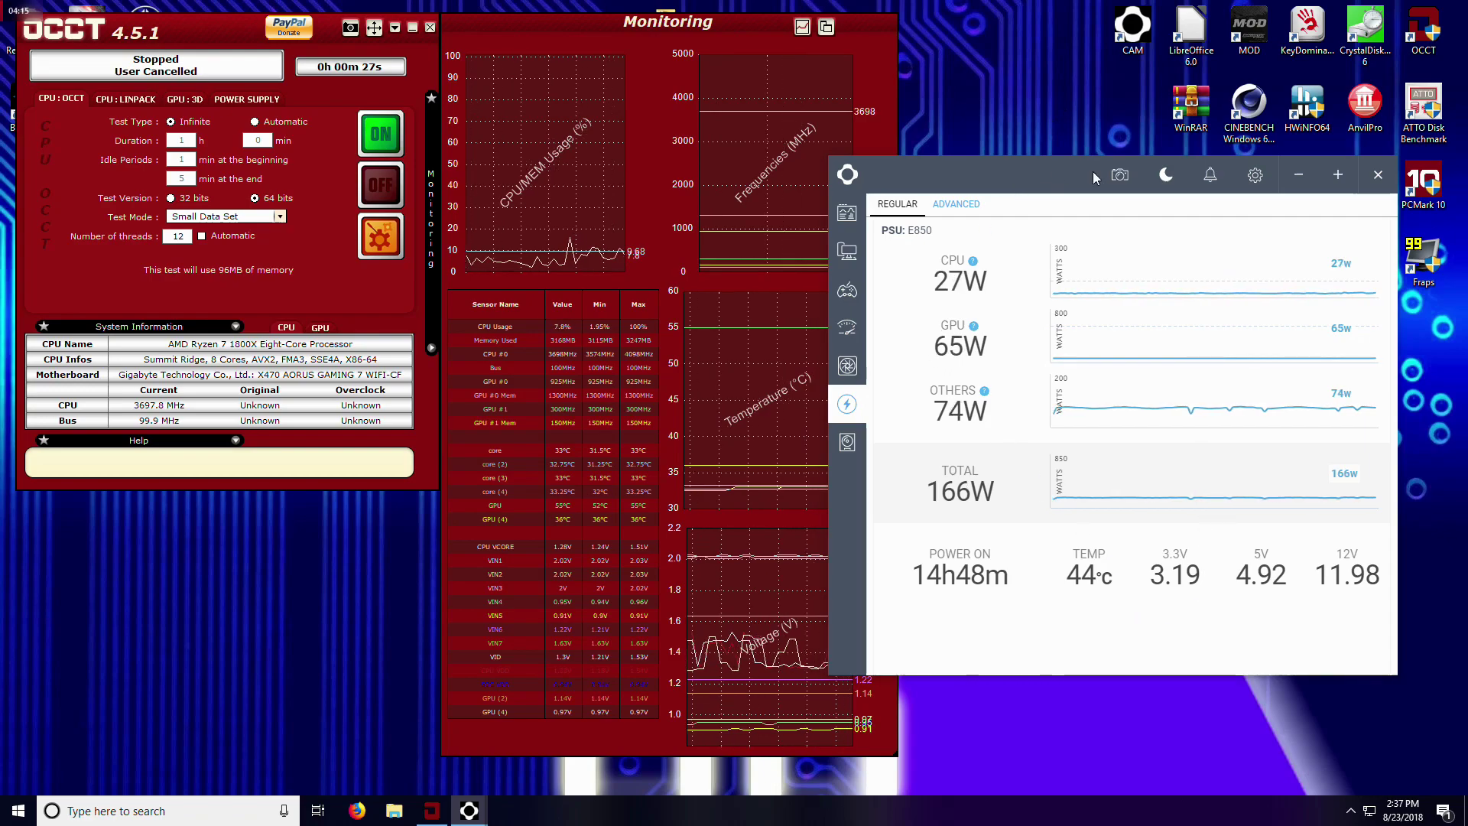
{"action": "left_click_drag", "start_coordinate": [1002, 175], "coordinate": [358, 157]}
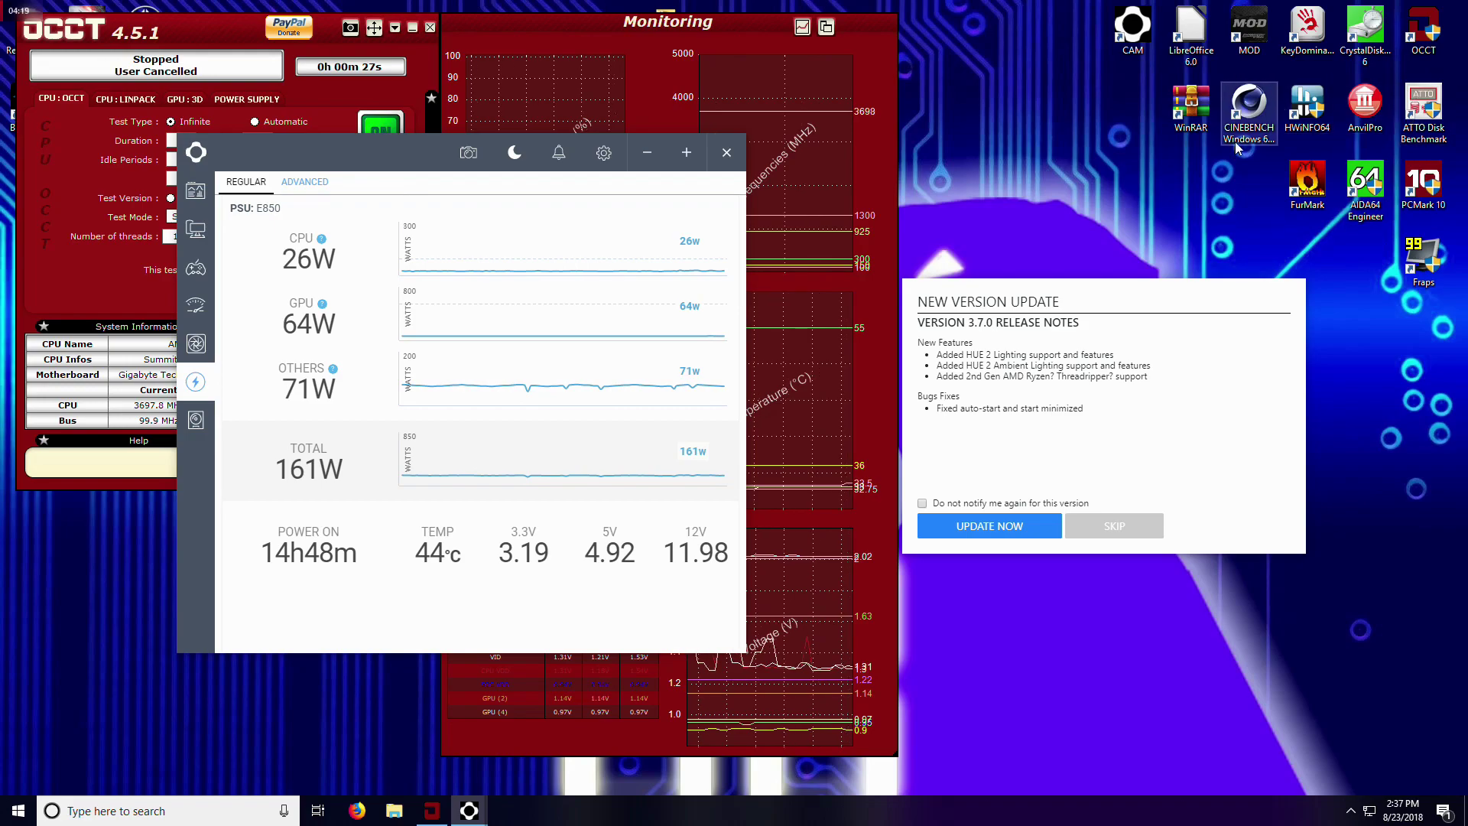
Launch HWiNFO64 in Sensors-only mode and scroll down through the sensor list.
{"action": "double_click", "coordinate": [1305, 112]}
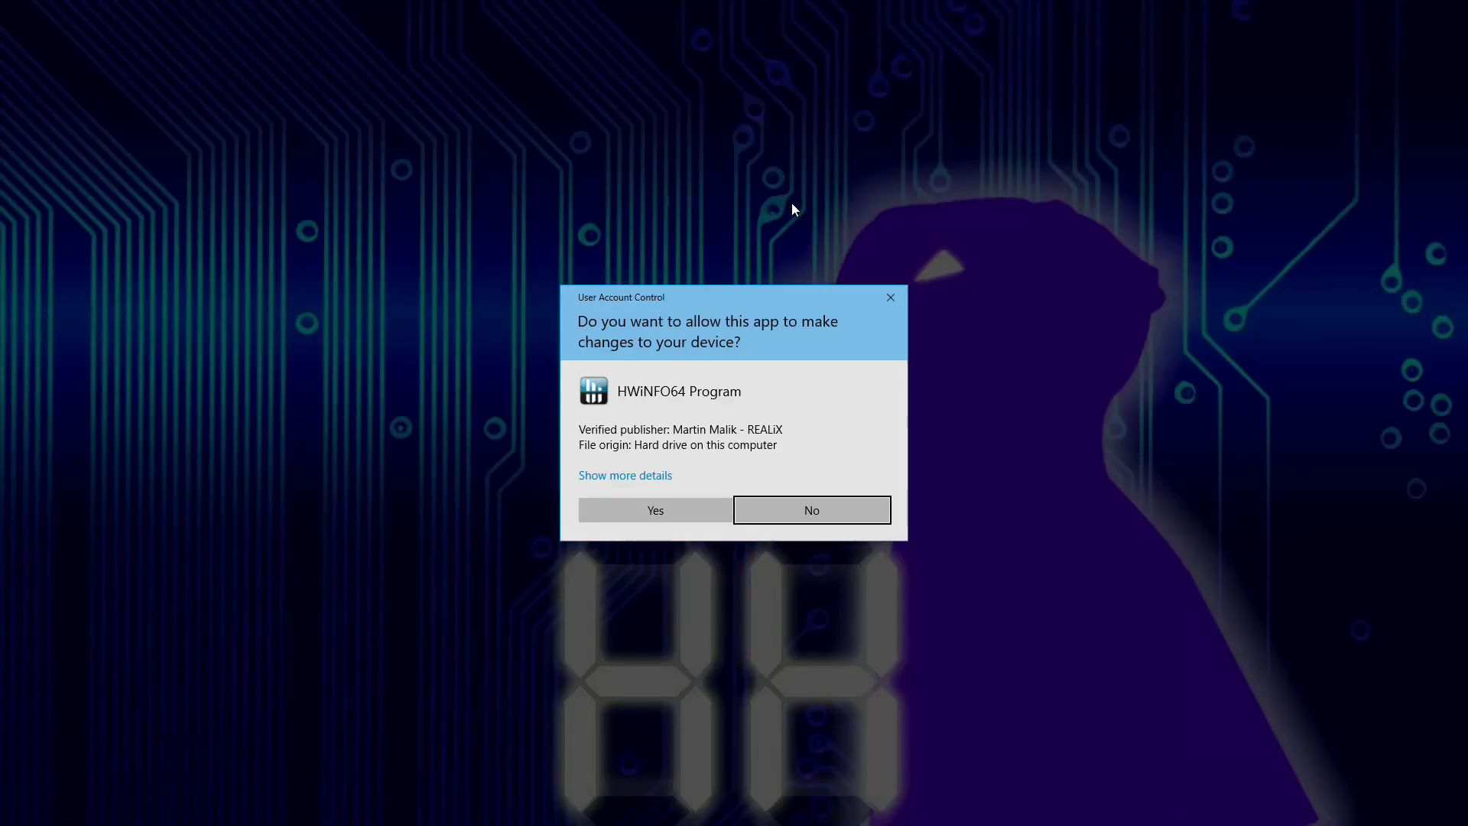
{"action": "left_click", "coordinate": [631, 517]}
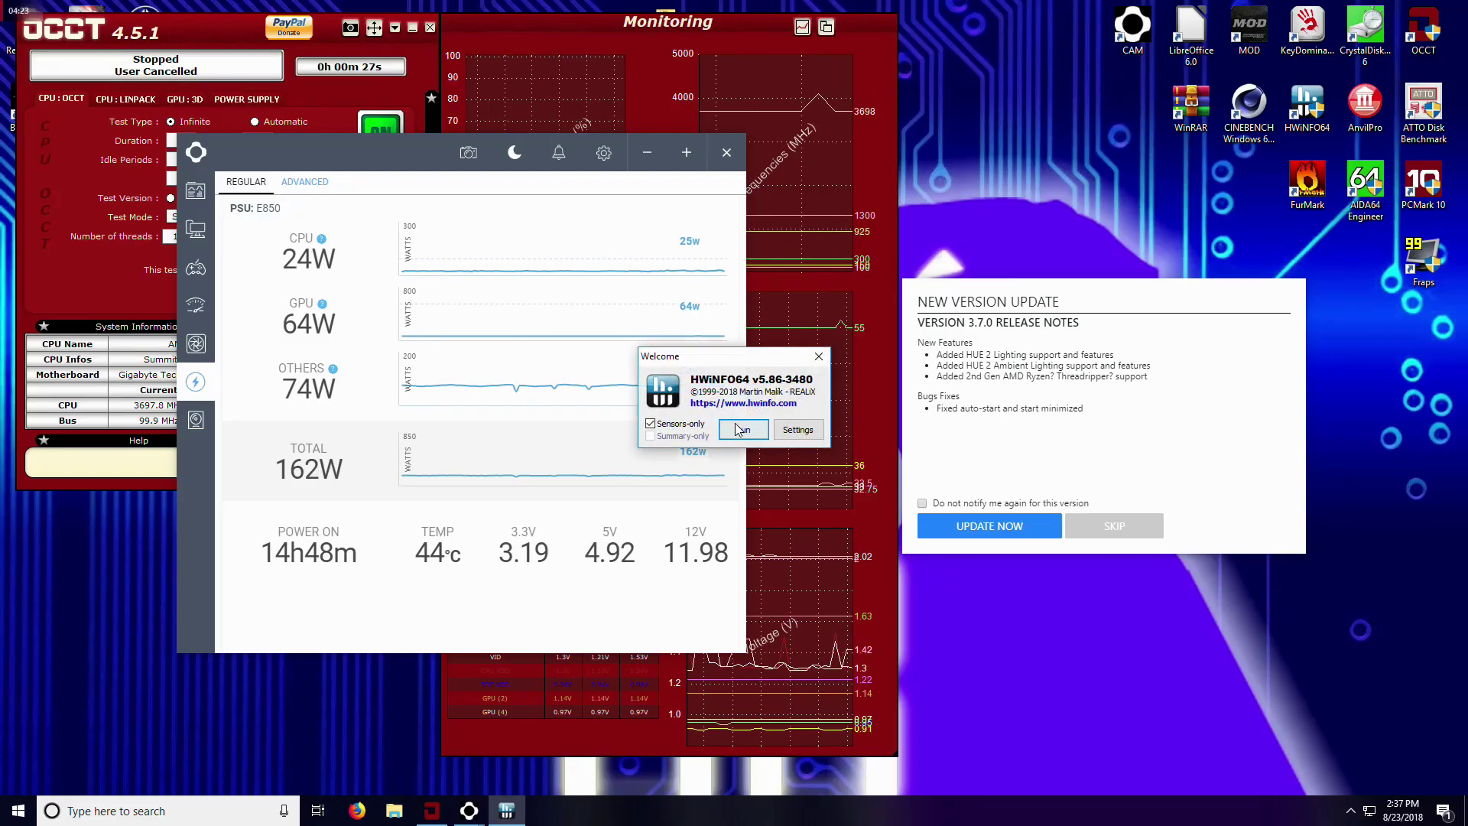
{"action": "left_click", "coordinate": [735, 431]}
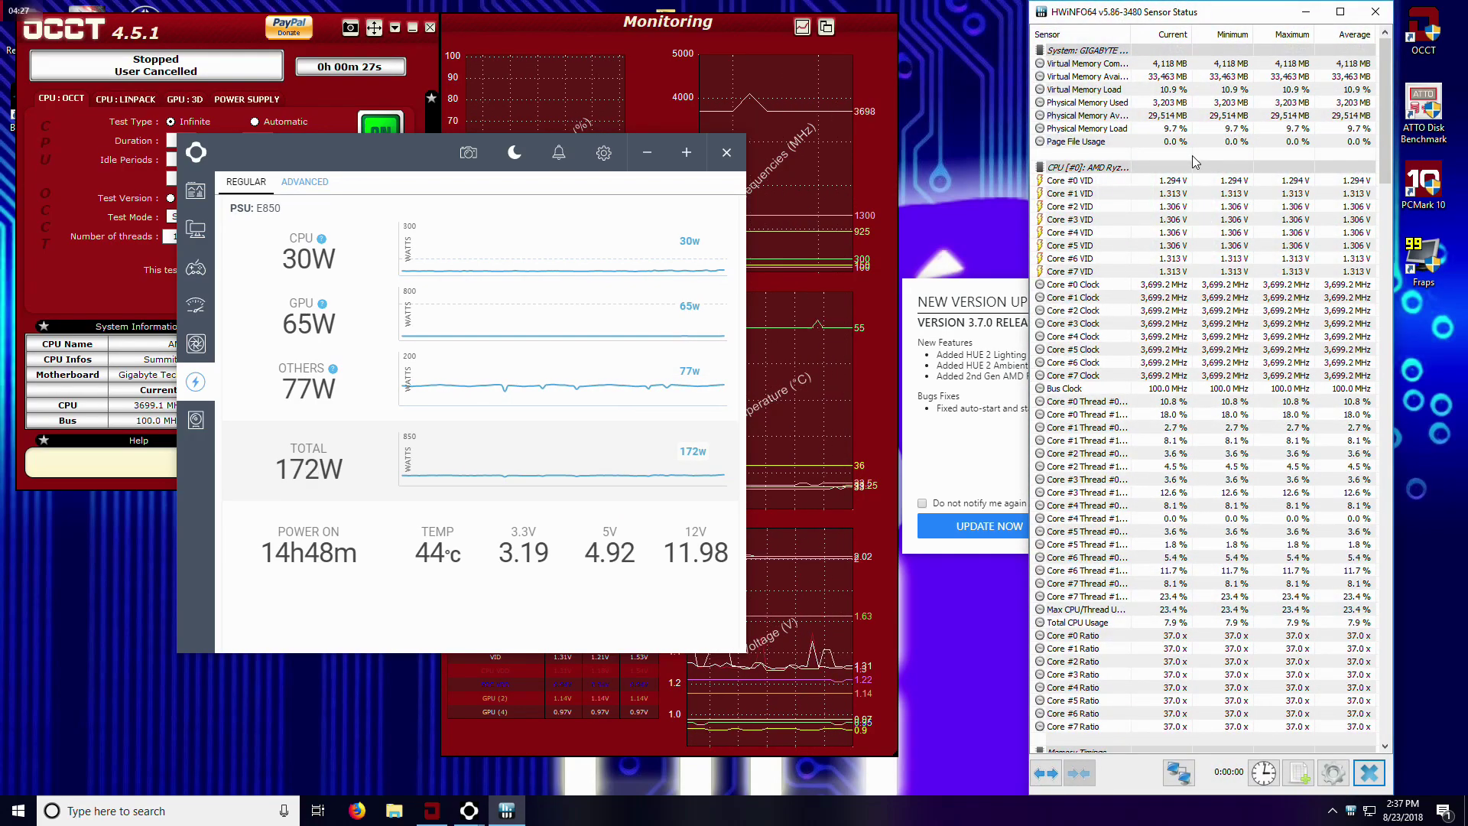
{"action": "scroll", "coordinate": [1181, 344], "scroll_direction": "down", "scroll_amount": 12}
{"action": "scroll", "coordinate": [1185, 497], "scroll_direction": "down", "scroll_amount": 4}
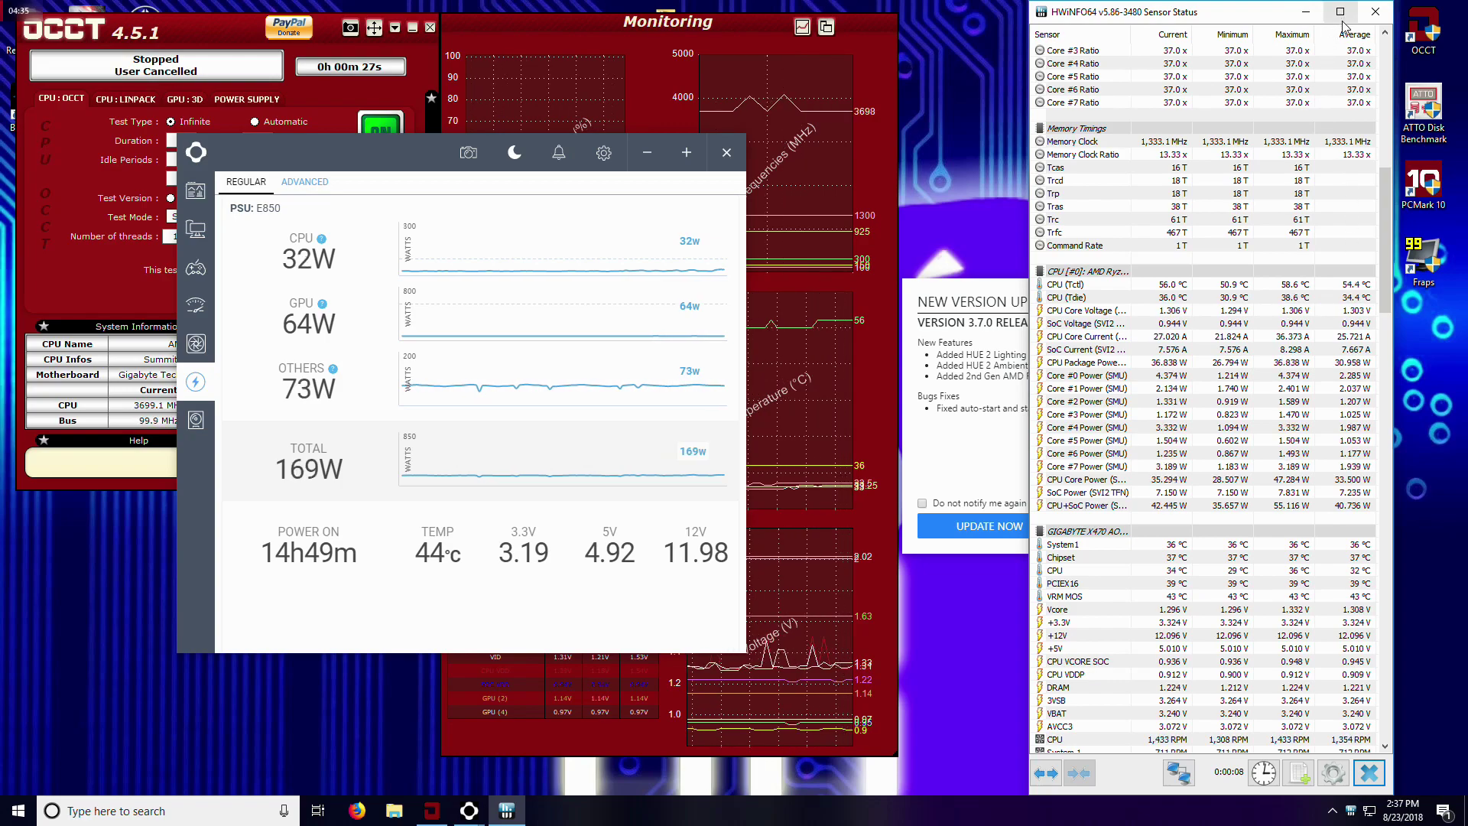
{"action": "scroll", "coordinate": [1241, 483], "scroll_direction": "down", "scroll_amount": 1}
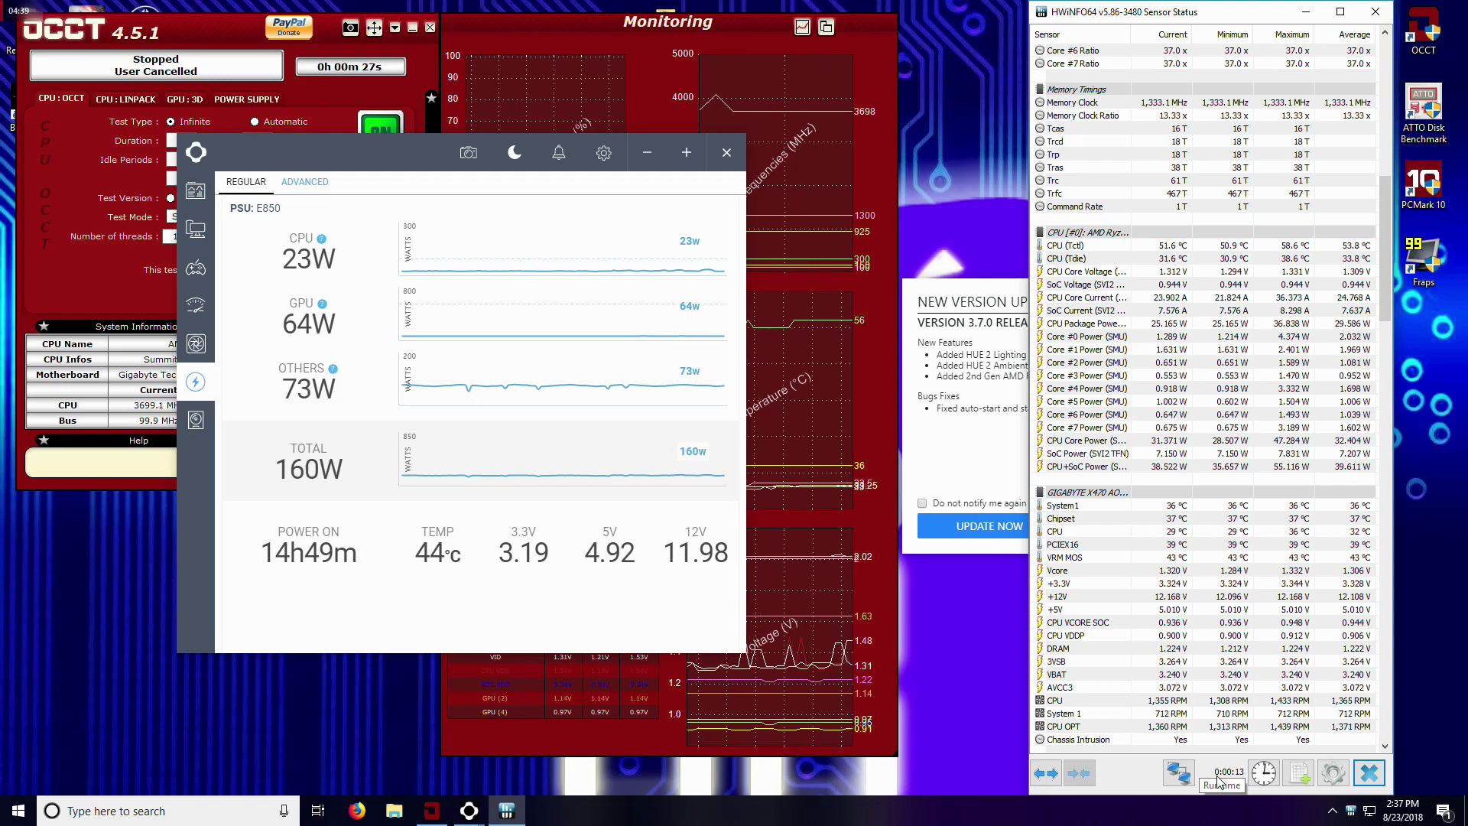
Reset HWiNFO64's minimum, maximum and average readings twice, then close the sensor window.
{"action": "left_click", "coordinate": [1266, 774]}
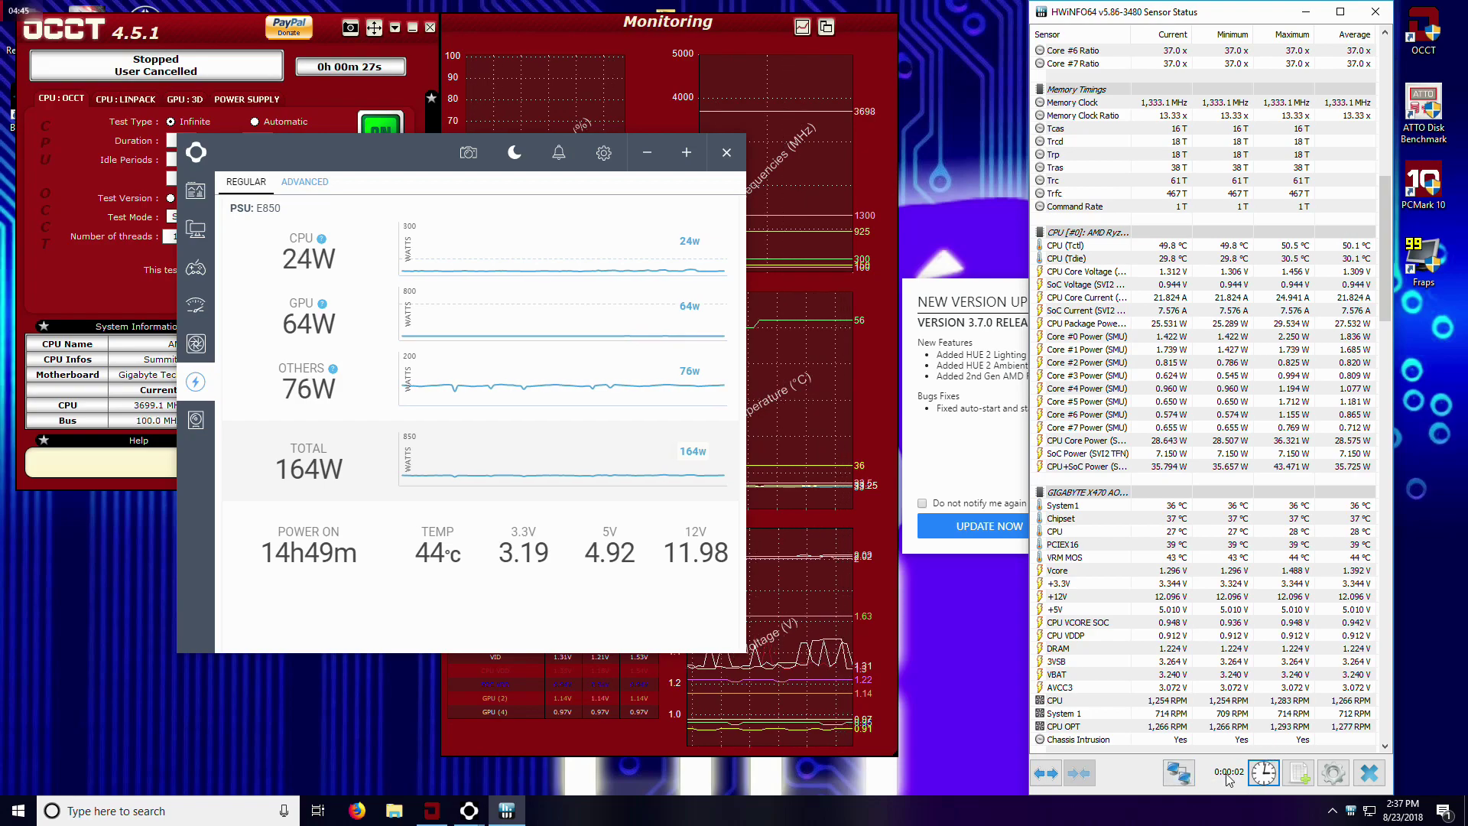
{"action": "left_click", "coordinate": [1263, 774]}
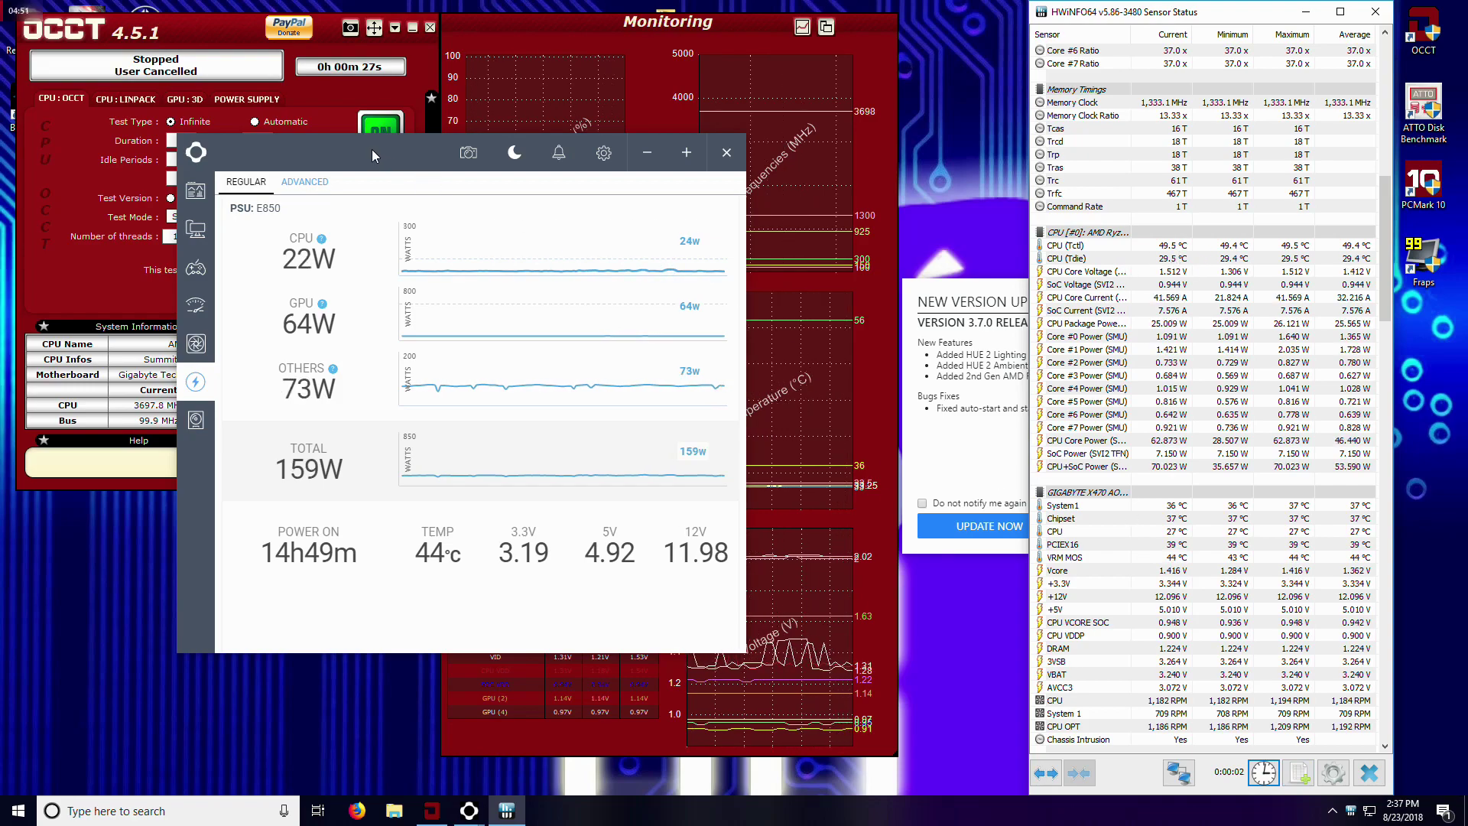
{"action": "left_click_drag", "start_coordinate": [372, 149], "coordinate": [560, 140]}
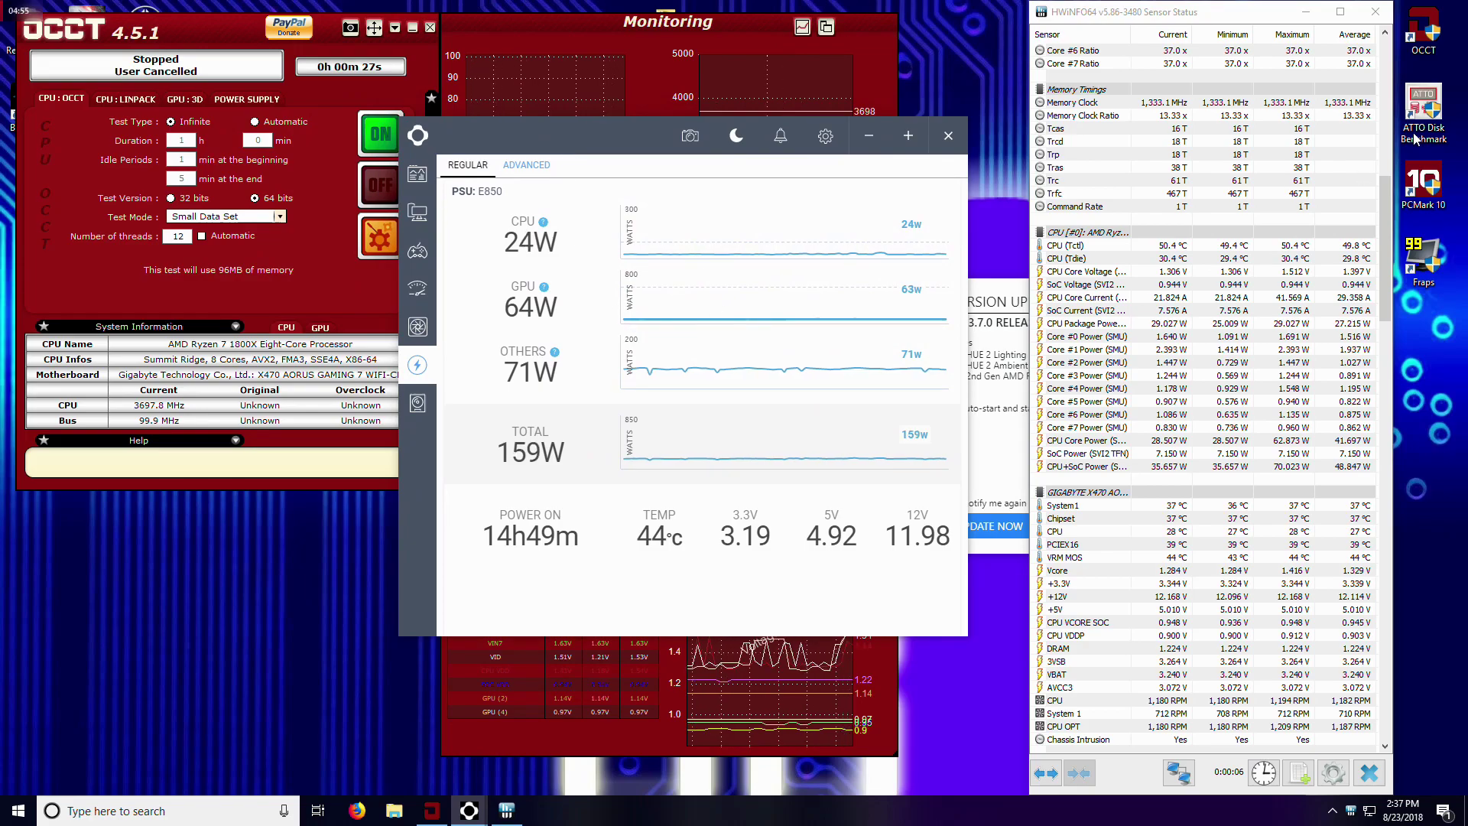
{"action": "left_click", "coordinate": [1374, 11]}
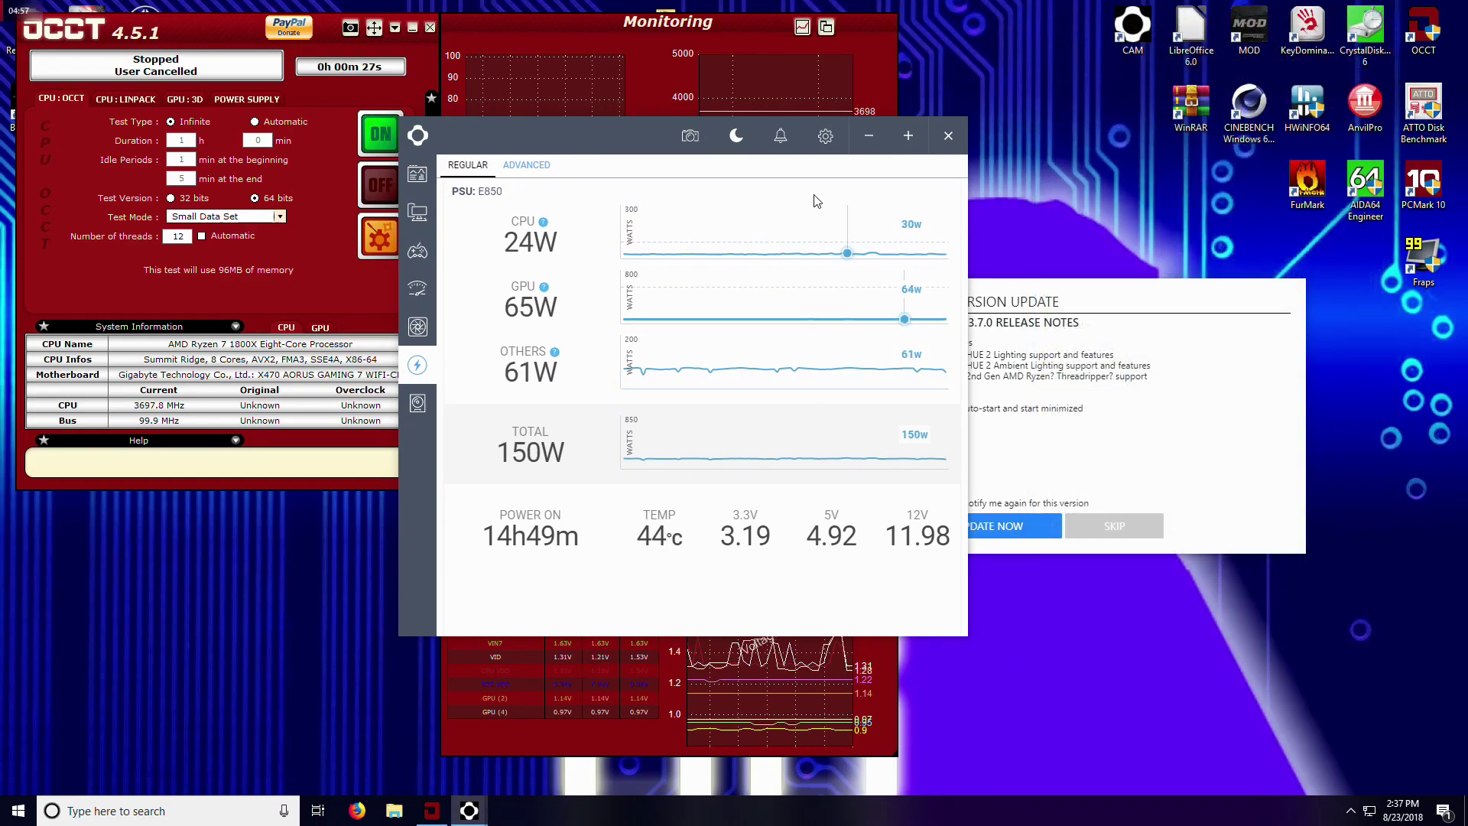
Place the CAM power monitor at the right side of the screen, uncovering OCCT's graphs.
{"action": "left_click_drag", "start_coordinate": [628, 130], "coordinate": [1036, 166]}
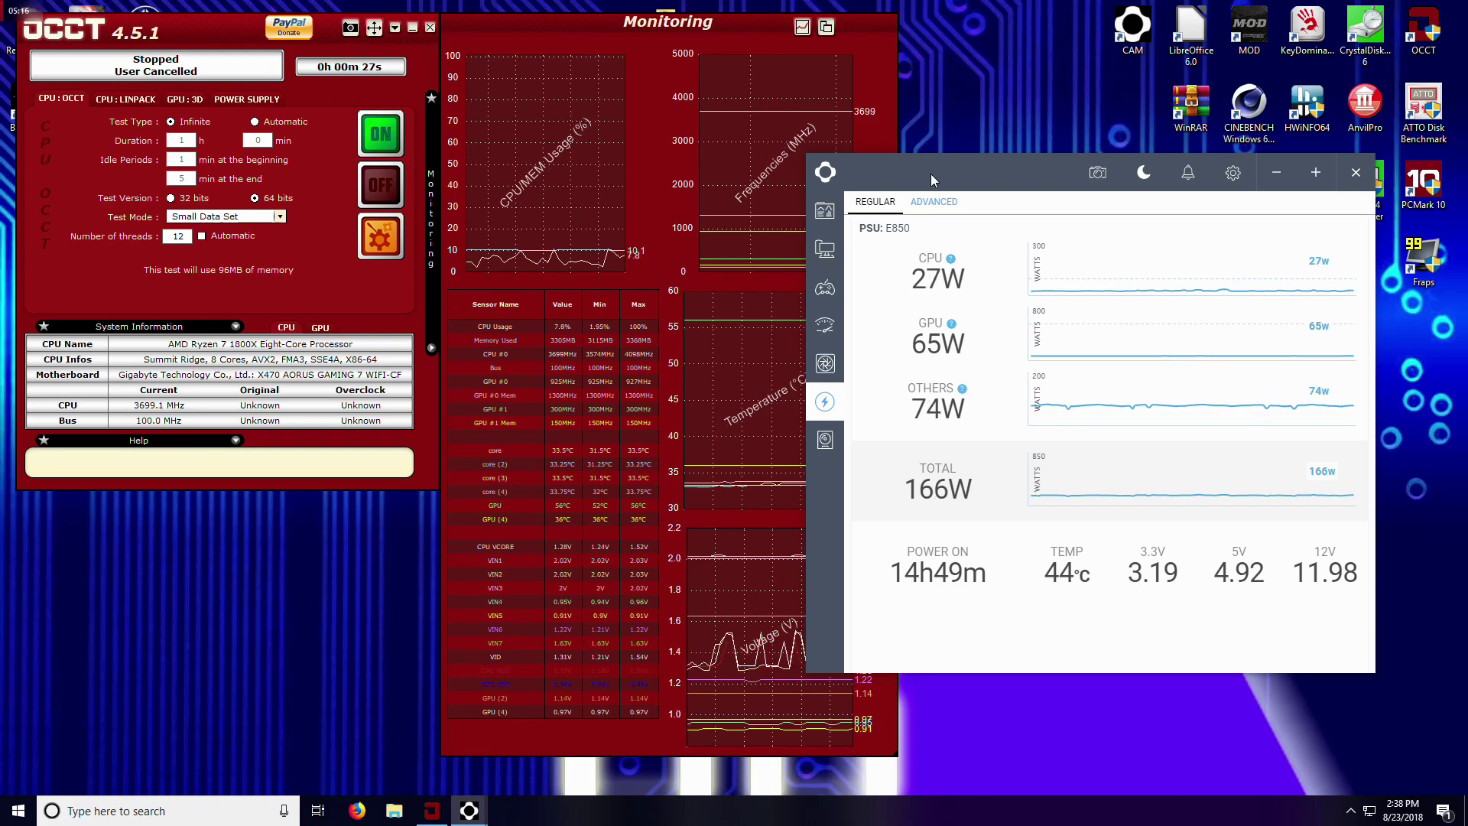
{"action": "mouse_move", "coordinate": [933, 173]}
{"action": "left_mouse_down"}
{"action": "mouse_move", "coordinate": [908, 215]}
{"action": "mouse_move", "coordinate": [879, 181]}
{"action": "mouse_move", "coordinate": [943, 174]}
{"action": "left_mouse_up"}
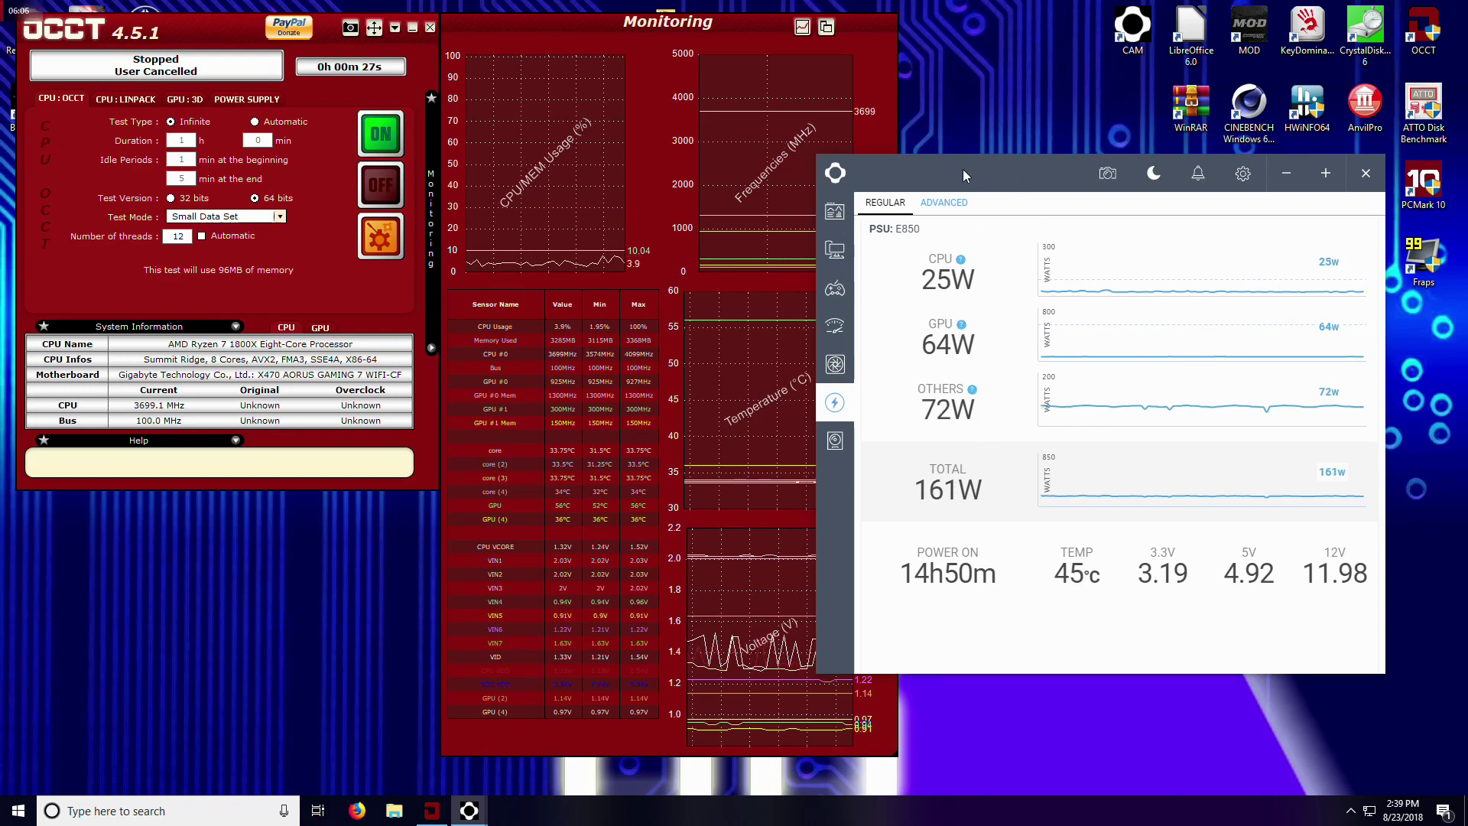
{"action": "left_click_drag", "start_coordinate": [961, 169], "coordinate": [958, 165]}
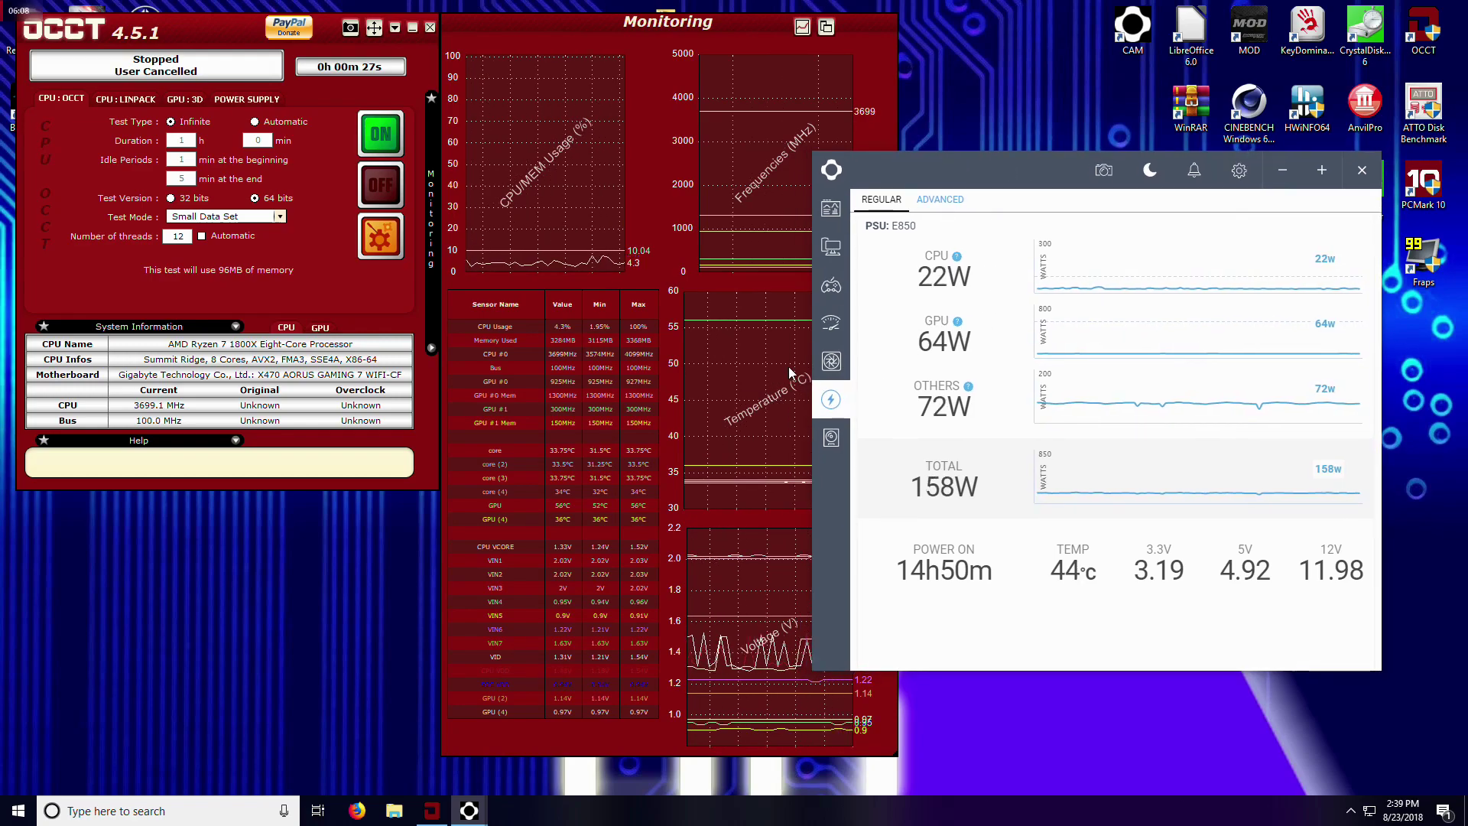